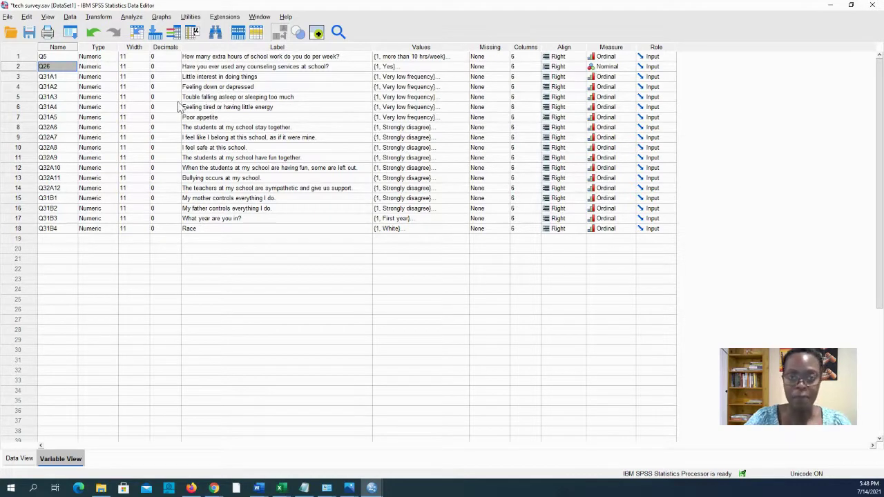
Check Q26's label and the value labels of Q31A2 and Q31A1 without changing them
{"action": "left_click", "coordinate": [221, 67]}
{"action": "left_click", "coordinate": [183, 66]}
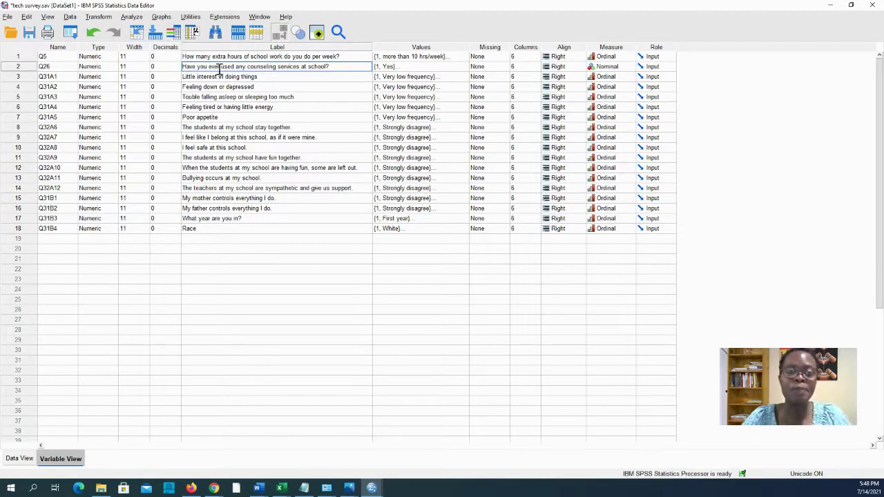
{"action": "scroll", "coordinate": [282, 109], "scroll_direction": "down", "scroll_amount": 1}
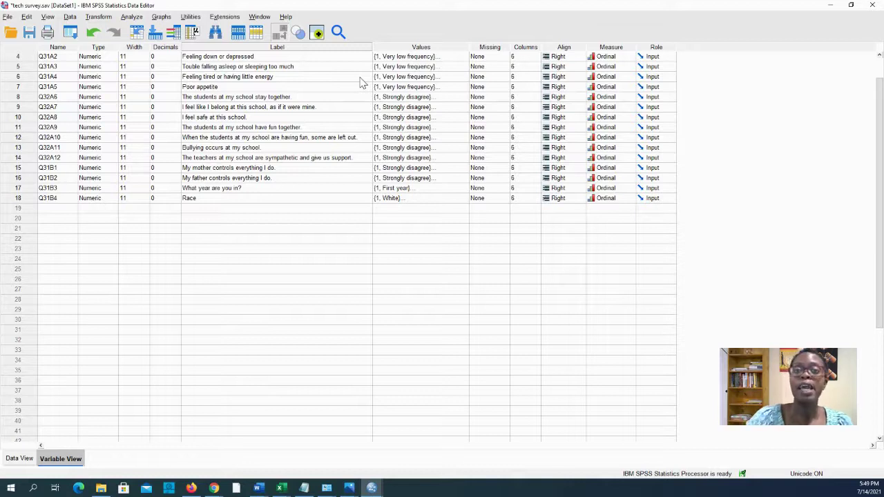
{"action": "left_click", "coordinate": [455, 58]}
{"action": "left_click", "coordinate": [463, 58]}
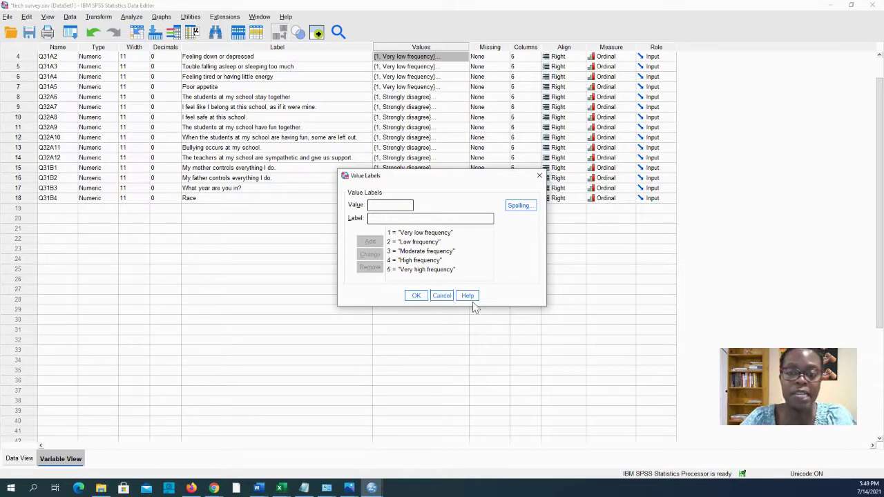
{"action": "left_click", "coordinate": [442, 296]}
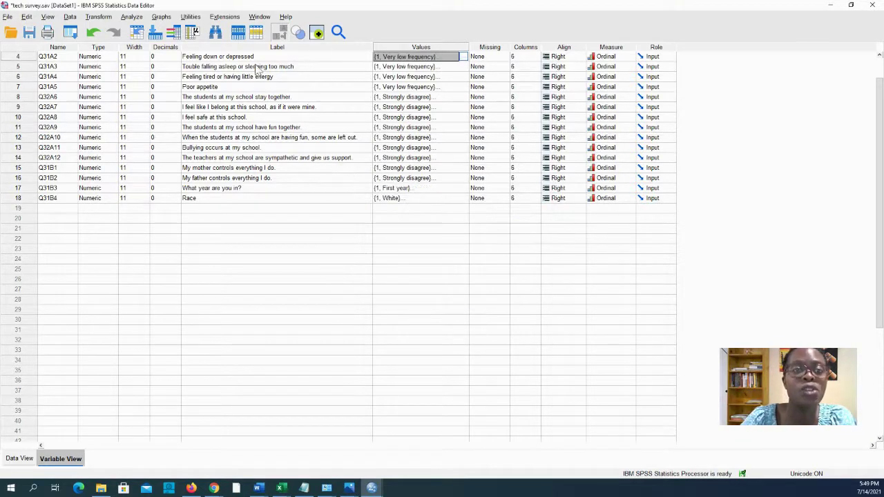
{"action": "scroll", "coordinate": [276, 84], "scroll_direction": "up", "scroll_amount": 1}
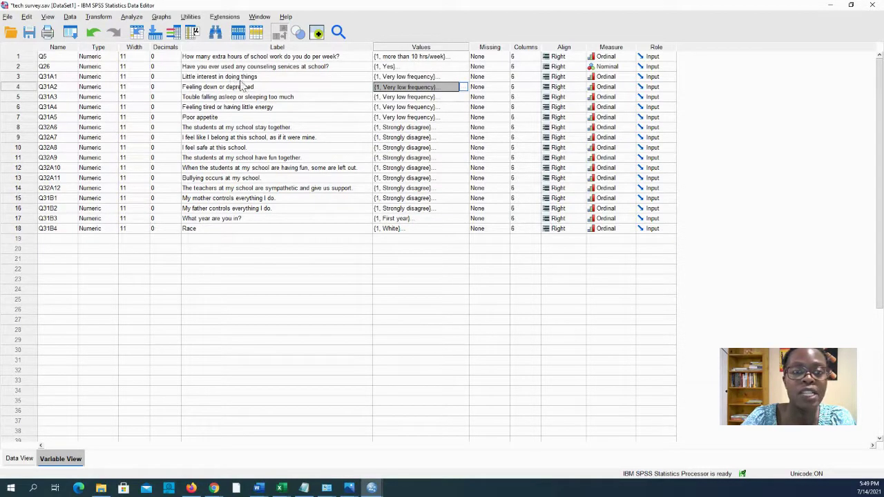
{"action": "left_click", "coordinate": [458, 78]}
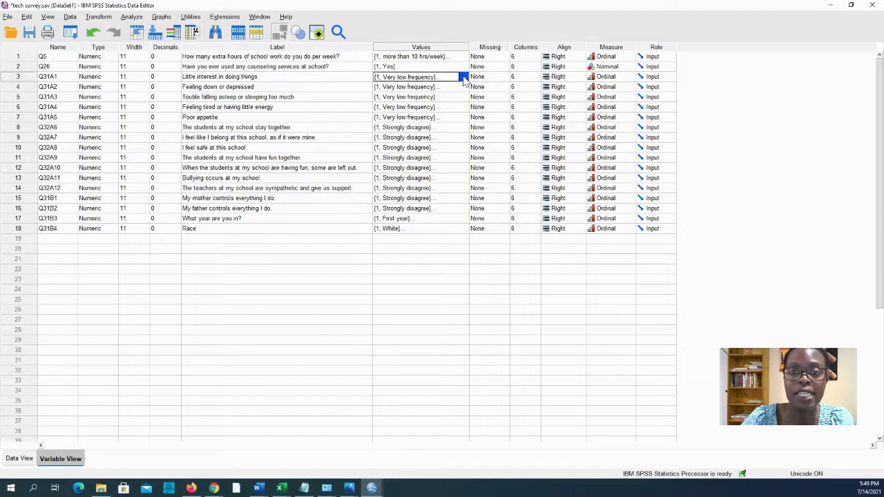
{"action": "left_click", "coordinate": [463, 80]}
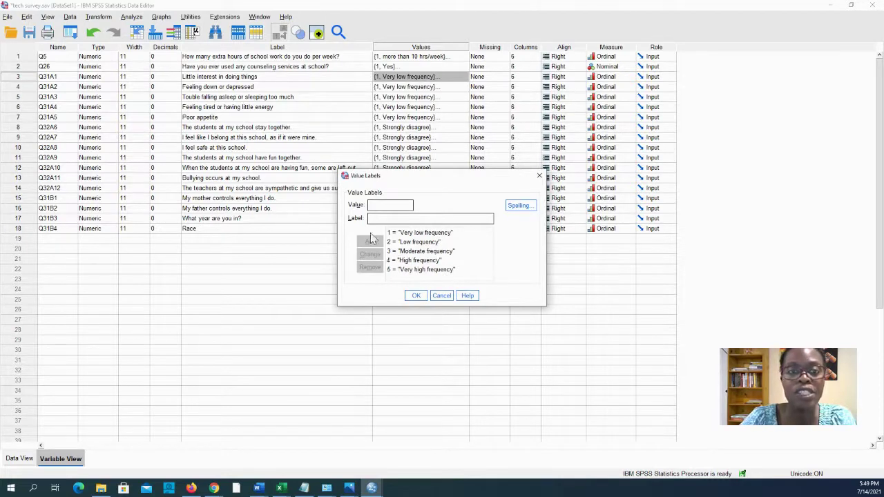
{"action": "left_click", "coordinate": [441, 296]}
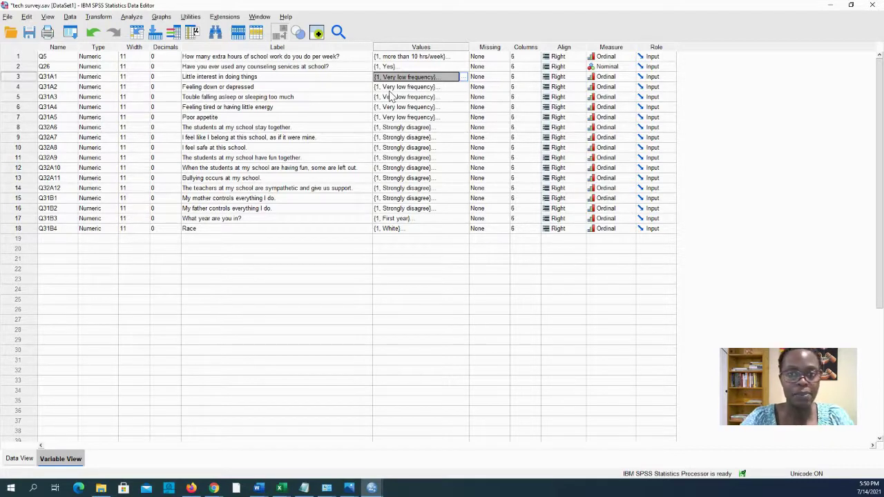
Inspect the value labels of Q32A6 and Q32A10, looking at value 5's label
{"action": "left_click", "coordinate": [209, 117]}
{"action": "left_click", "coordinate": [221, 128]}
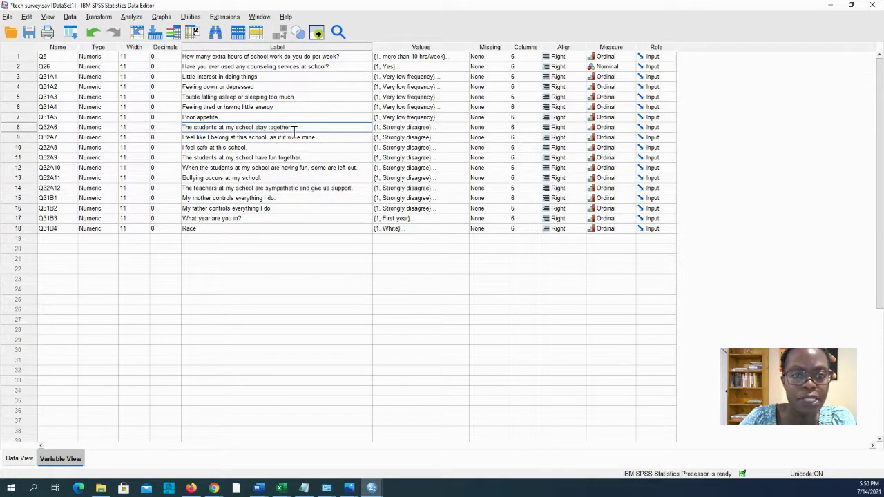
{"action": "left_click", "coordinate": [422, 128]}
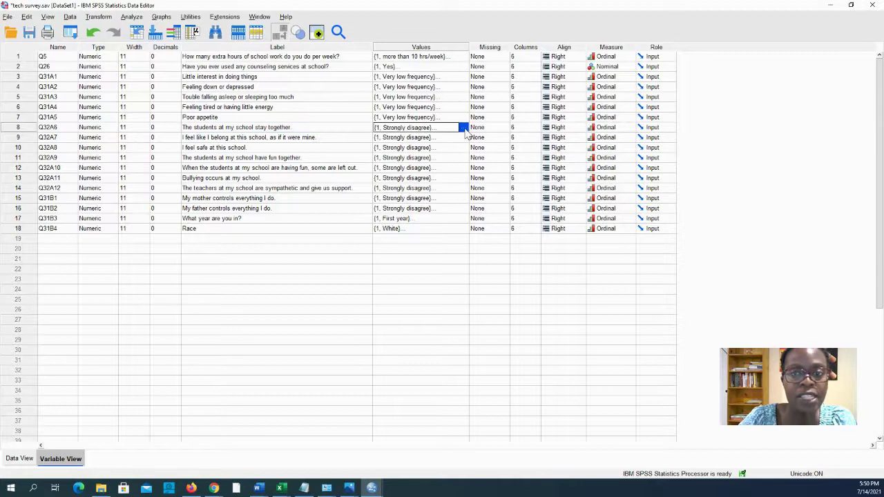
{"action": "left_click", "coordinate": [463, 129]}
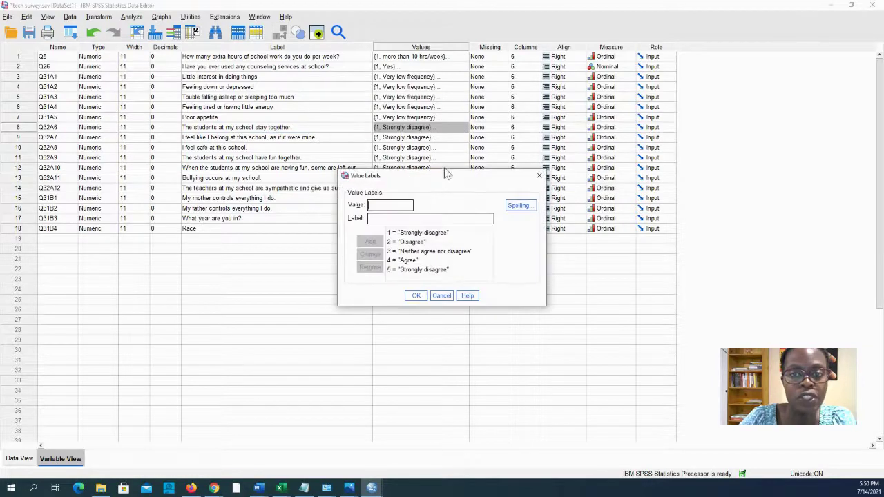
{"action": "left_click", "coordinate": [441, 297]}
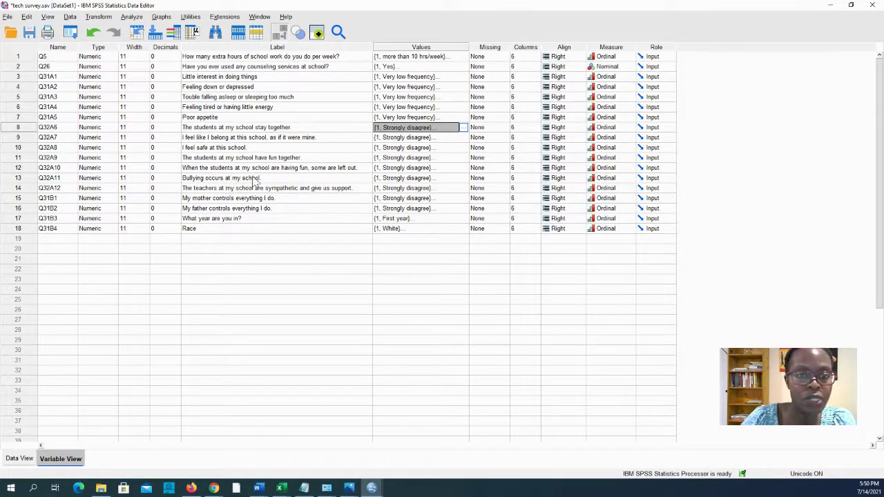
{"action": "left_click", "coordinate": [359, 169]}
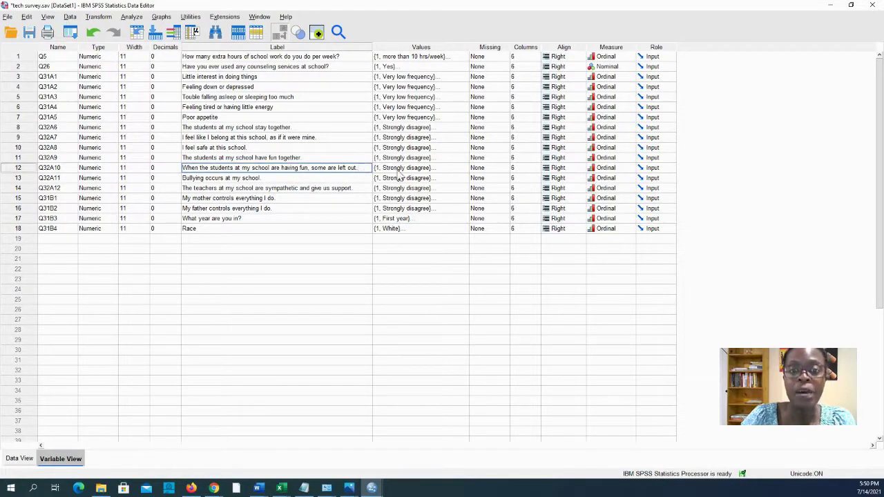
{"action": "left_click", "coordinate": [399, 170]}
{"action": "left_click", "coordinate": [465, 169]}
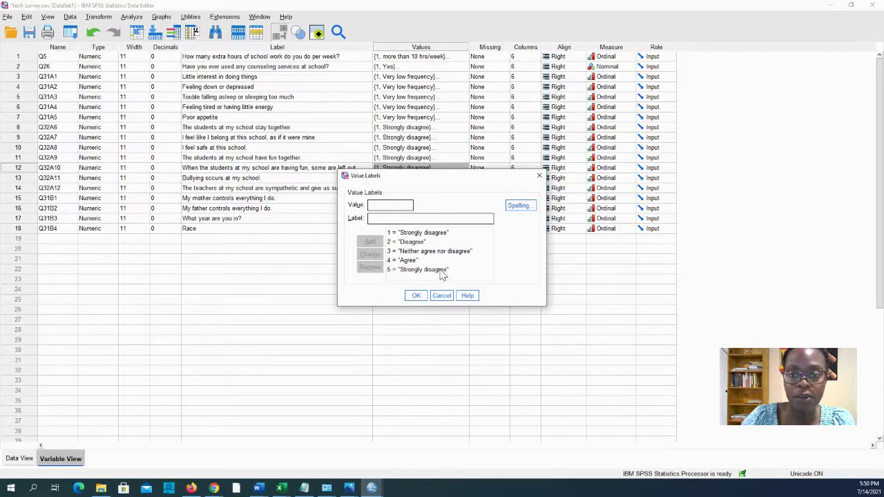
{"action": "left_click", "coordinate": [436, 272]}
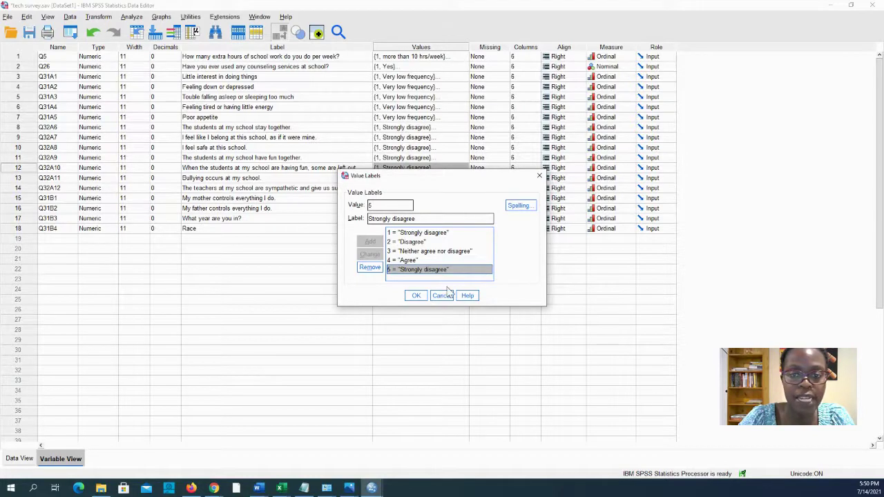
{"action": "left_click", "coordinate": [443, 295]}
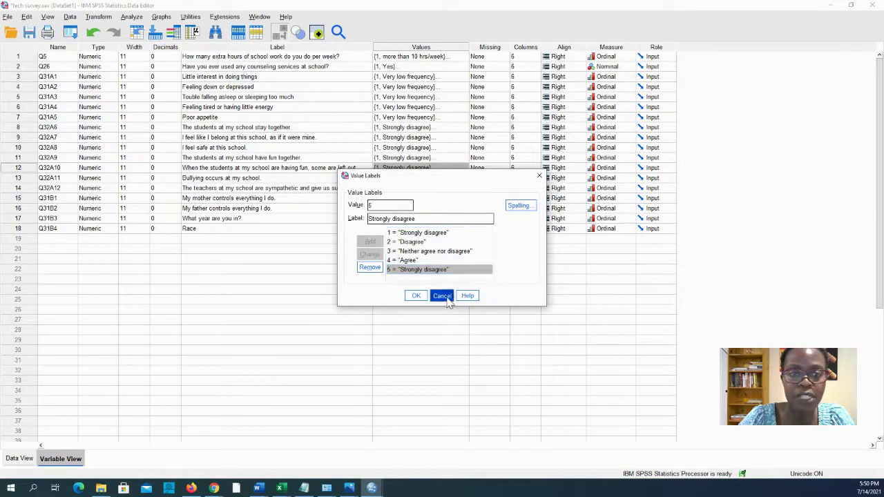
Change Q32A6's value 5 label from Strongly disagree to Strongly Agree and confirm
{"action": "left_click", "coordinate": [400, 129]}
{"action": "left_click", "coordinate": [462, 127]}
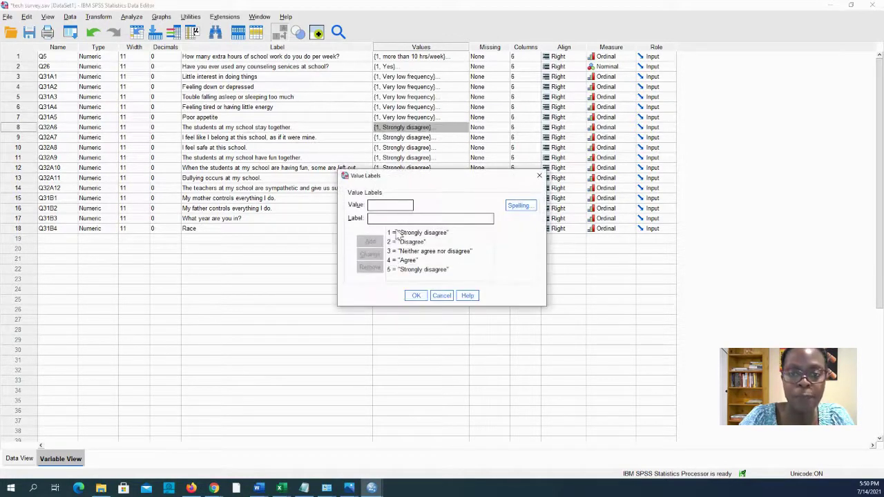
{"action": "left_click", "coordinate": [417, 270]}
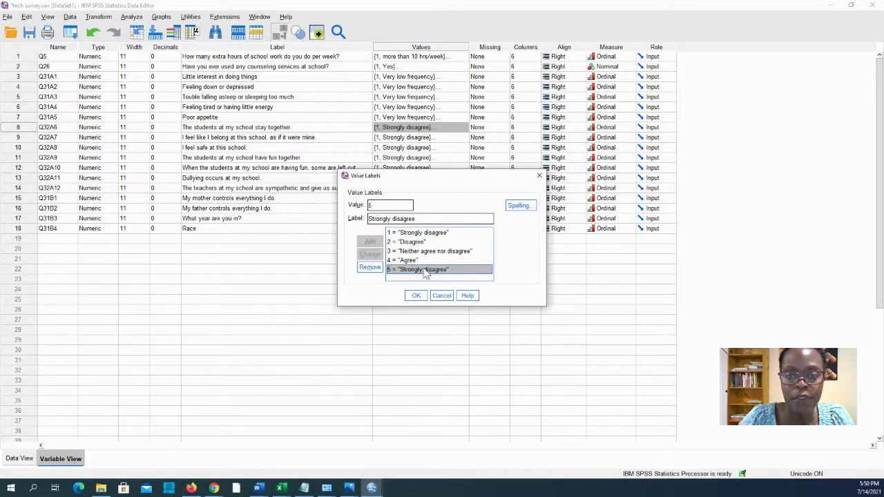
{"action": "left_click", "coordinate": [405, 219]}
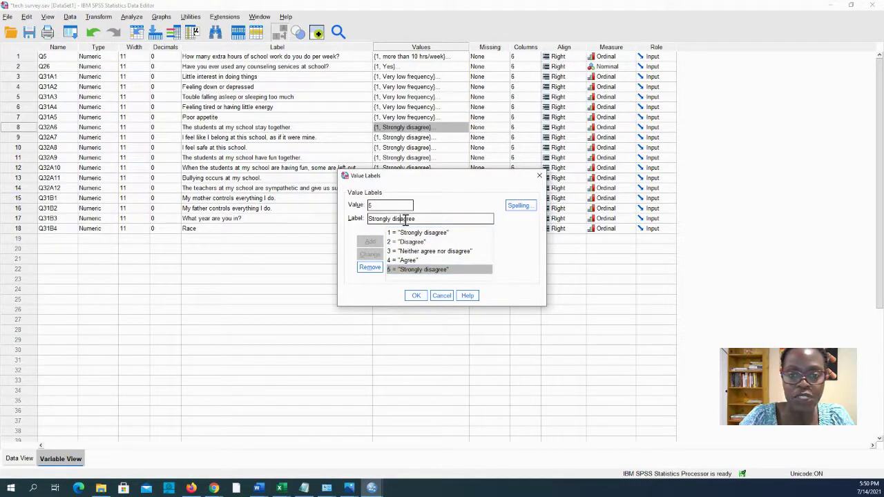
{"action": "key", "text": "BackSpace"}
{"action": "key", "text": "BackSpace"}
{"action": "key", "text": "BackSpace"}
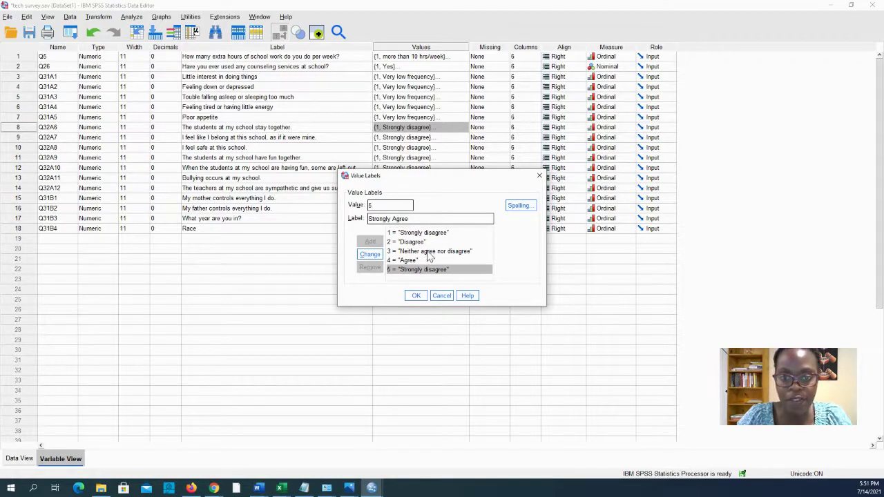
{"action": "left_click", "coordinate": [370, 254]}
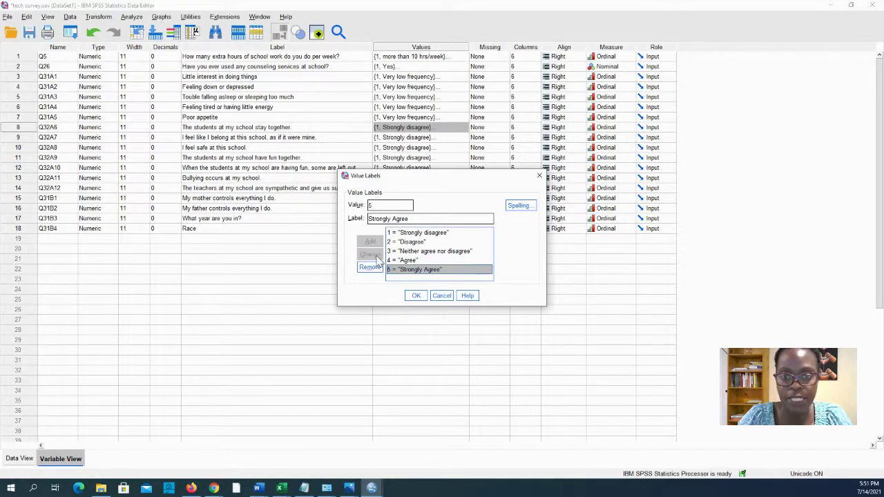
{"action": "left_click", "coordinate": [416, 296]}
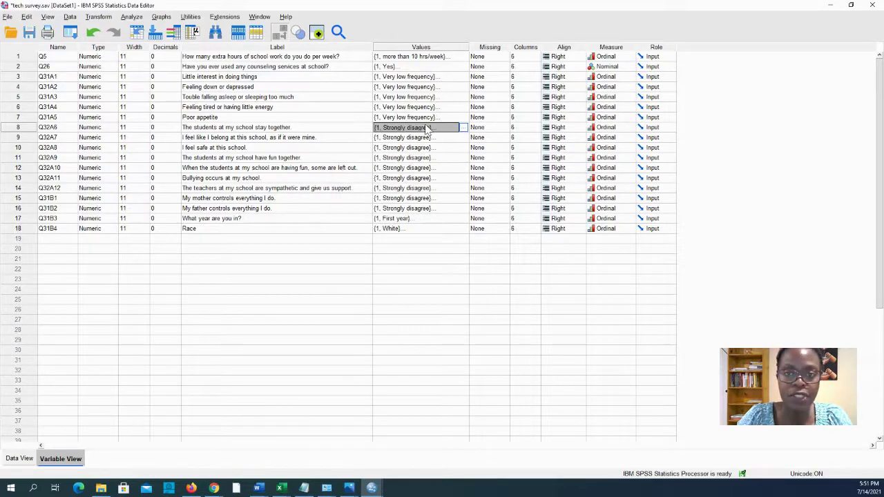
Select the value labels of rows 9–16 and open Q32A10's value labels for comparison
{"action": "left_click_drag", "start_coordinate": [427, 139], "coordinate": [424, 212]}
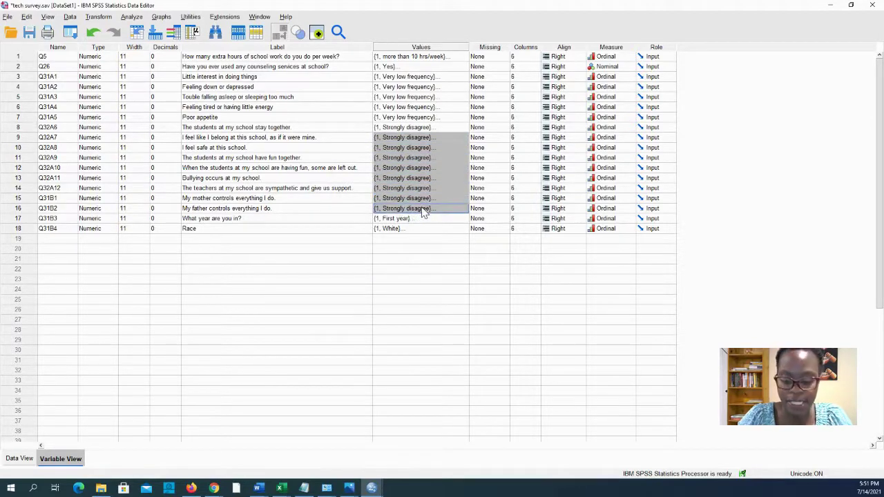
{"action": "left_click", "coordinate": [312, 167]}
{"action": "left_click", "coordinate": [418, 172]}
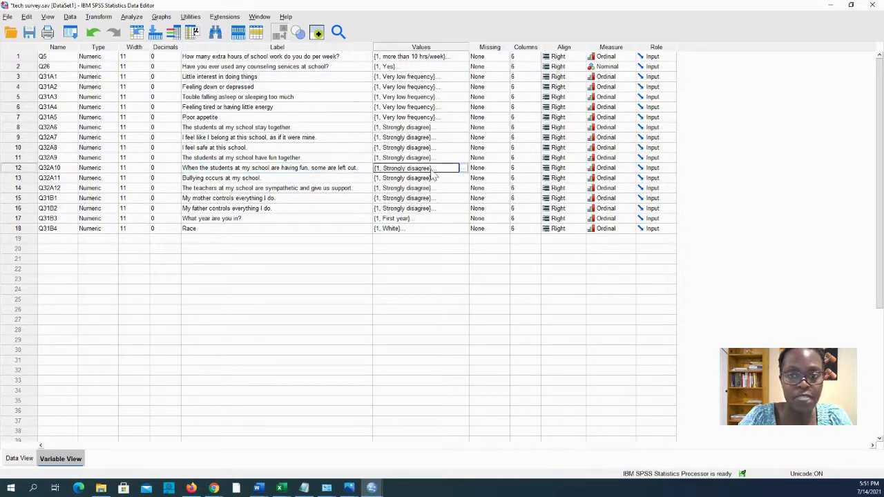
{"action": "left_click", "coordinate": [464, 168]}
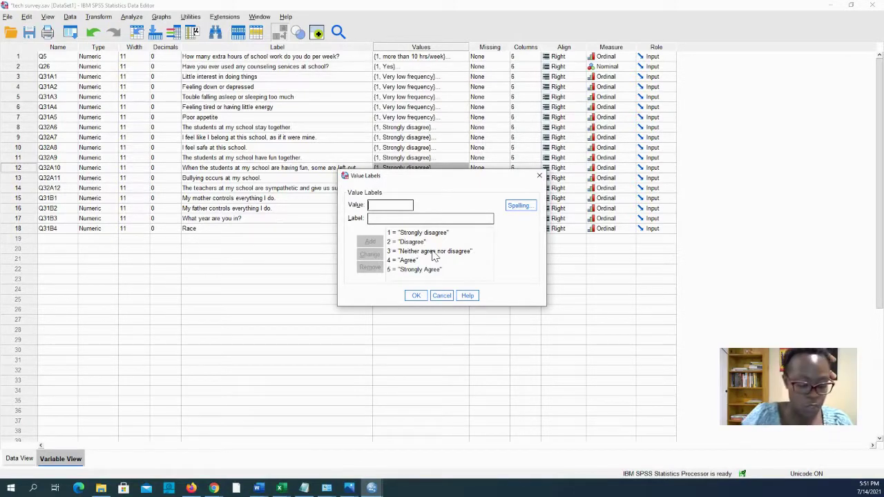
Close Q32A10's value labels and review Q32A12's value labels unchanged
{"action": "left_click", "coordinate": [440, 296]}
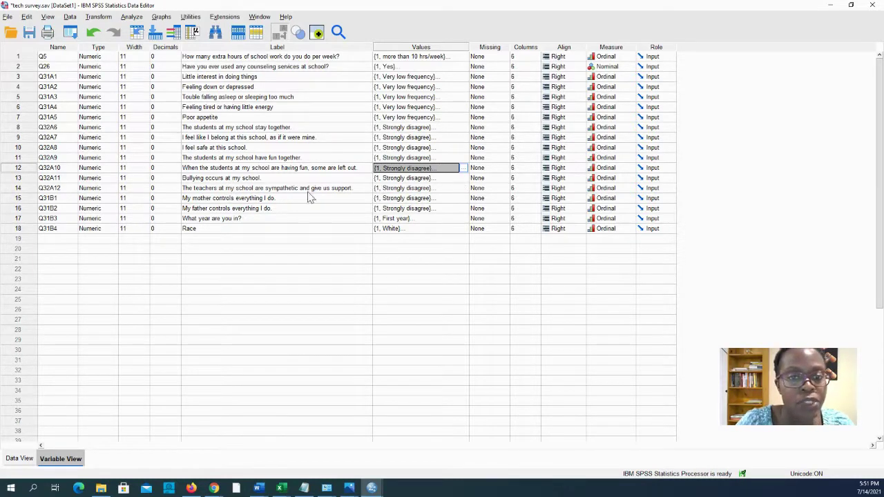
{"action": "left_click", "coordinate": [435, 190]}
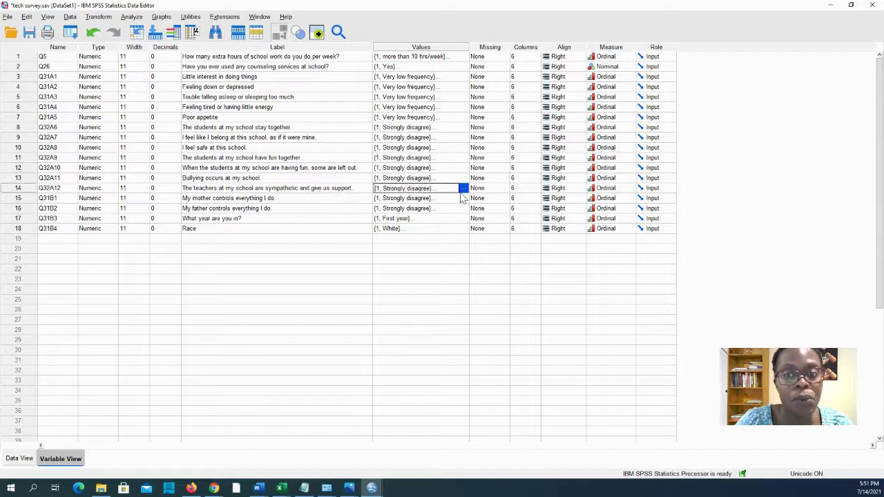
{"action": "left_click", "coordinate": [463, 188]}
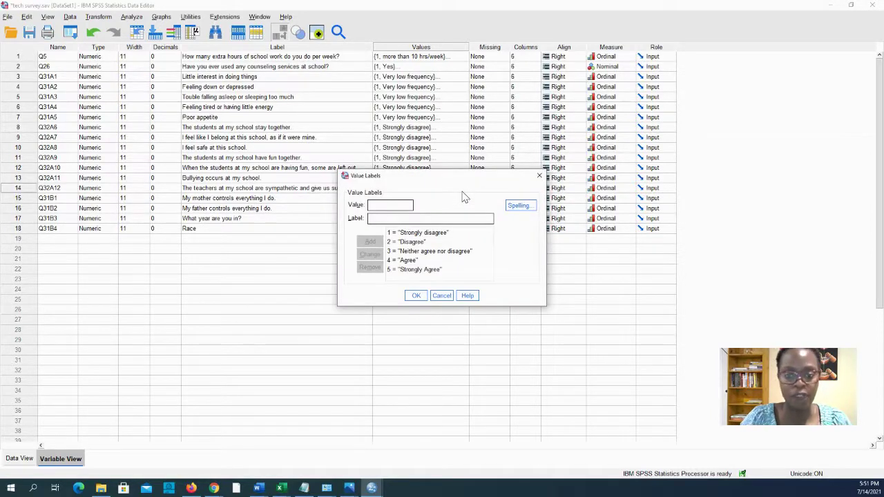
{"action": "left_click", "coordinate": [443, 295]}
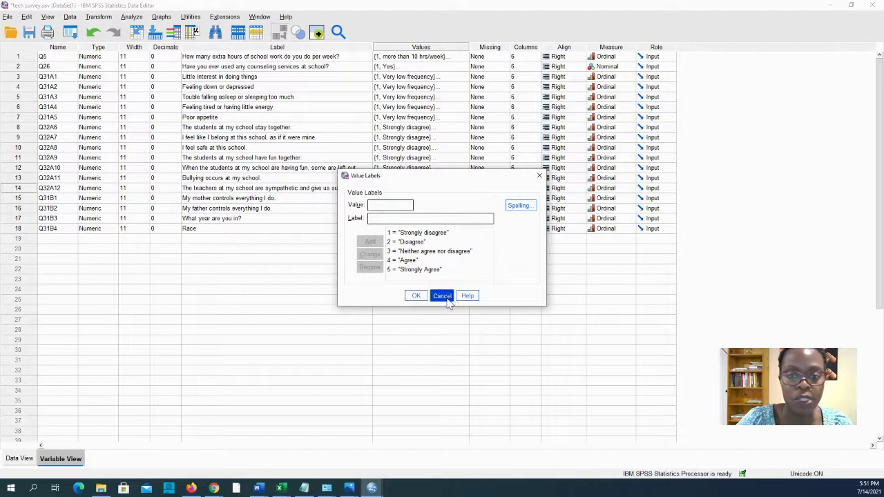
Append a period to Q31B2's label: "My father controls everything I do."
{"action": "double_click", "coordinate": [266, 199]}
{"action": "double_click", "coordinate": [272, 209]}
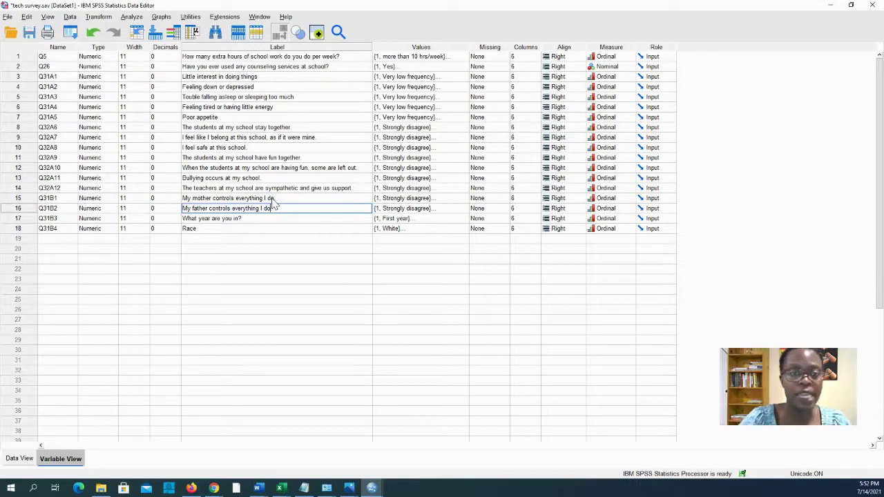
{"action": "type", "text": "."}
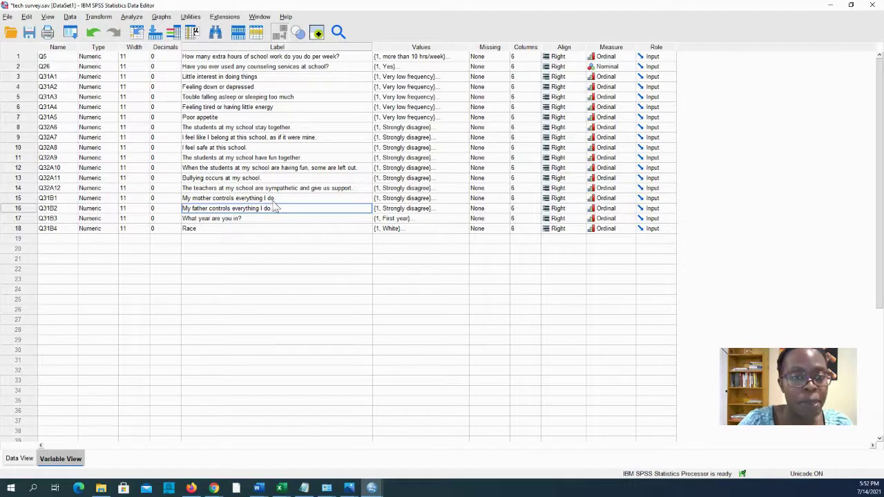
{"action": "left_click", "coordinate": [448, 199]}
Review the value labels of Q31B1 and Q31B2 without changes
{"action": "left_click", "coordinate": [464, 199]}
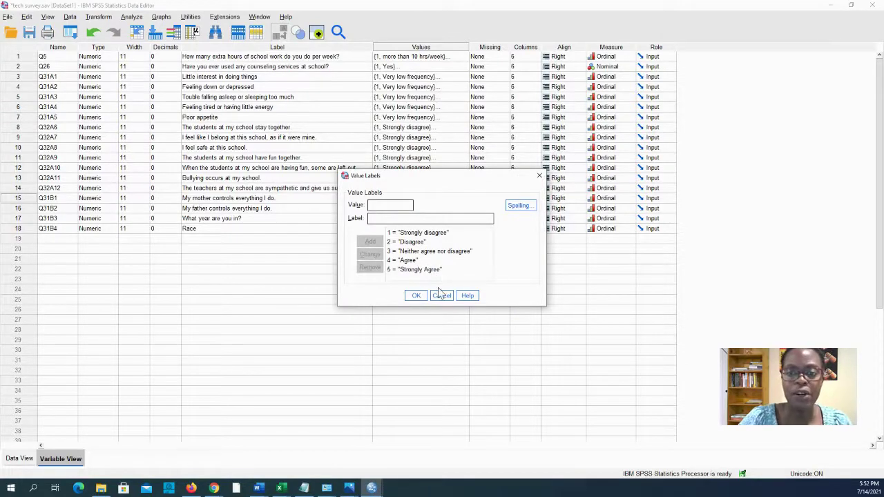
{"action": "left_click", "coordinate": [442, 297]}
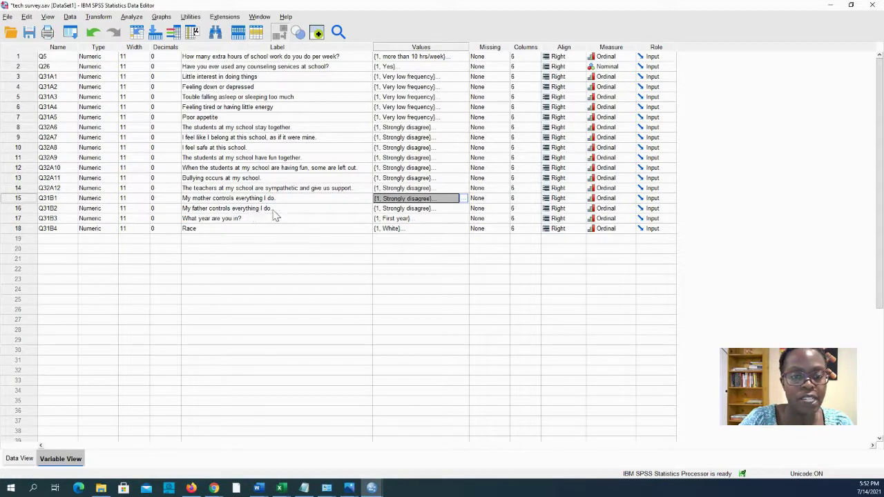
{"action": "left_click", "coordinate": [405, 208]}
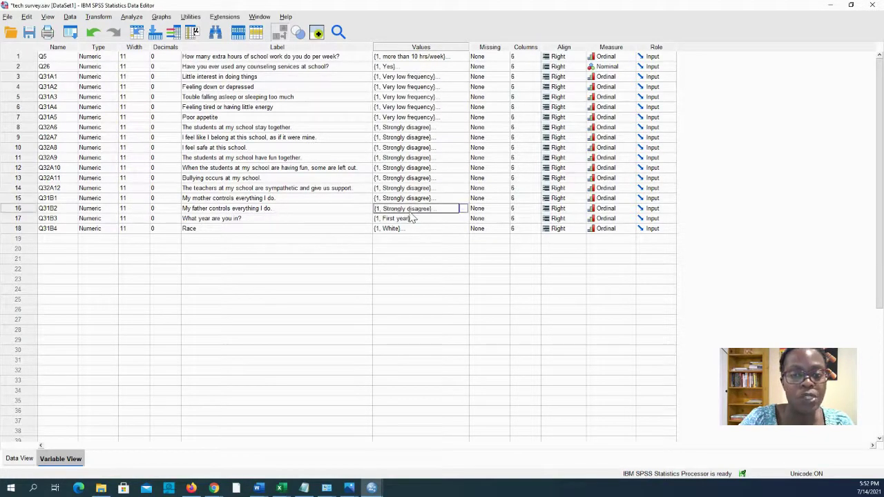
{"action": "left_click", "coordinate": [463, 209]}
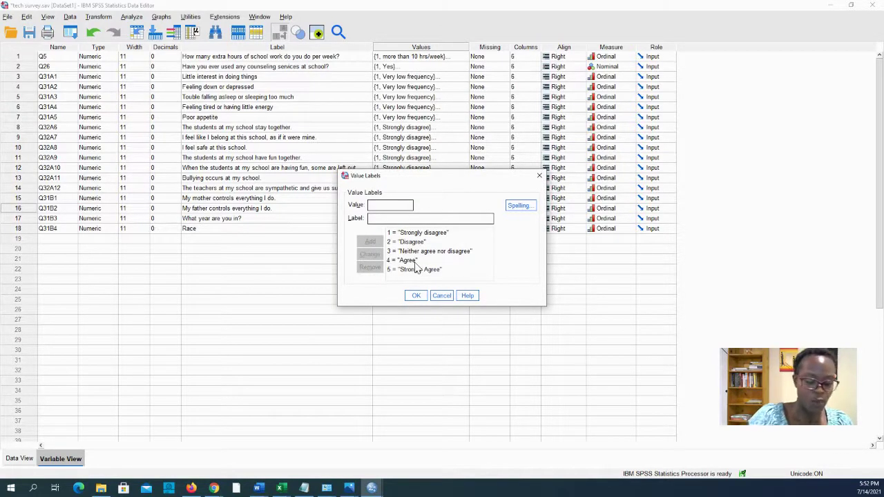
{"action": "left_click", "coordinate": [442, 295]}
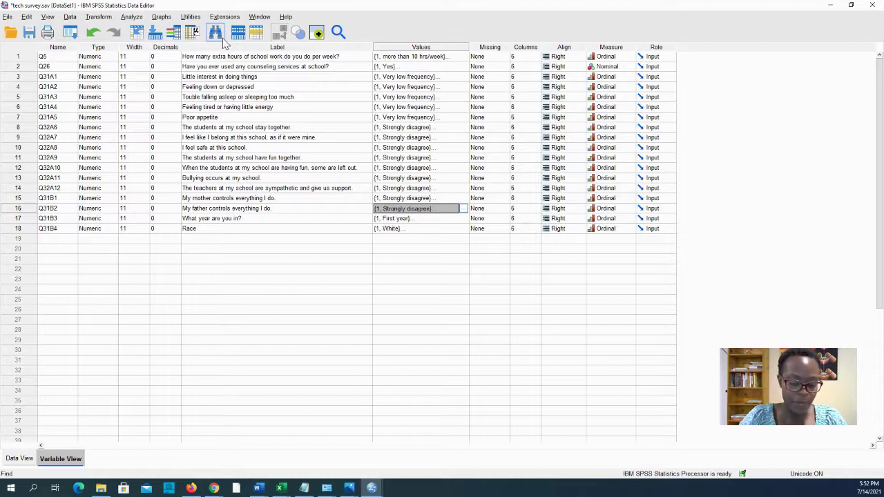
Open Transform > Recode into Same Variables
{"action": "left_click", "coordinate": [98, 16]}
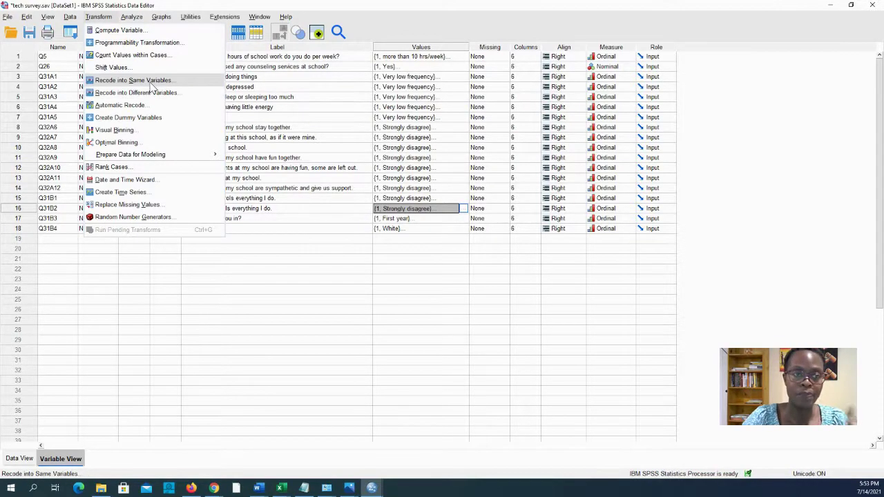
{"action": "left_click", "coordinate": [133, 80]}
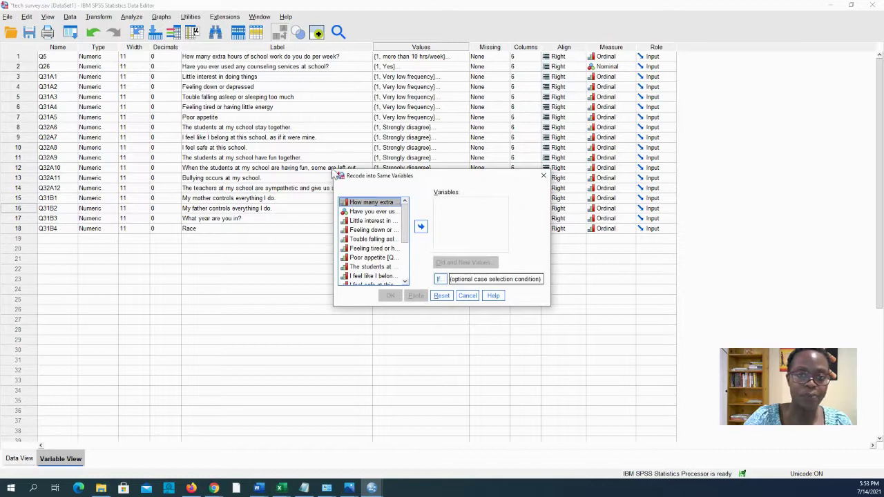
Enlarge the recode dialog and add Q32A10, Q32A11, Q31B1 and Q31B2 as Numeric Variables
{"action": "left_click_drag", "start_coordinate": [334, 171], "coordinate": [180, 66]}
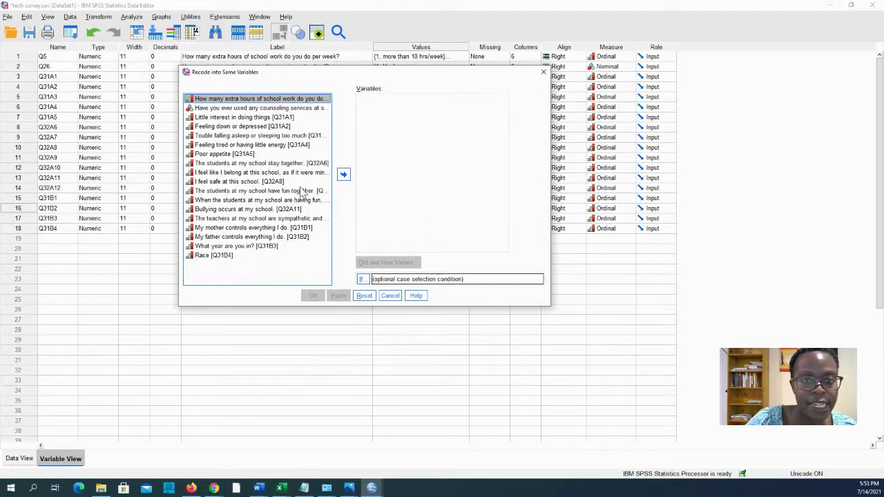
{"action": "left_click_drag", "start_coordinate": [179, 68], "coordinate": [107, 40]}
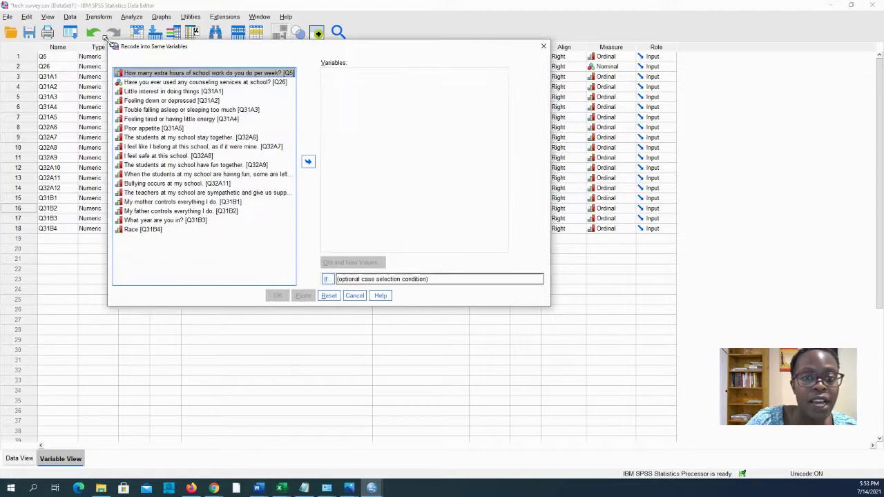
{"action": "left_click_drag", "start_coordinate": [551, 306], "coordinate": [673, 352]}
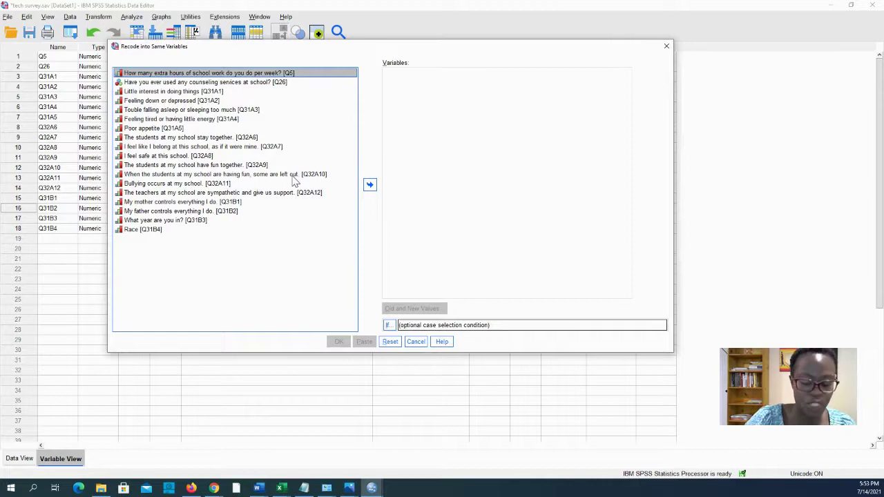
{"action": "left_click", "coordinate": [294, 176]}
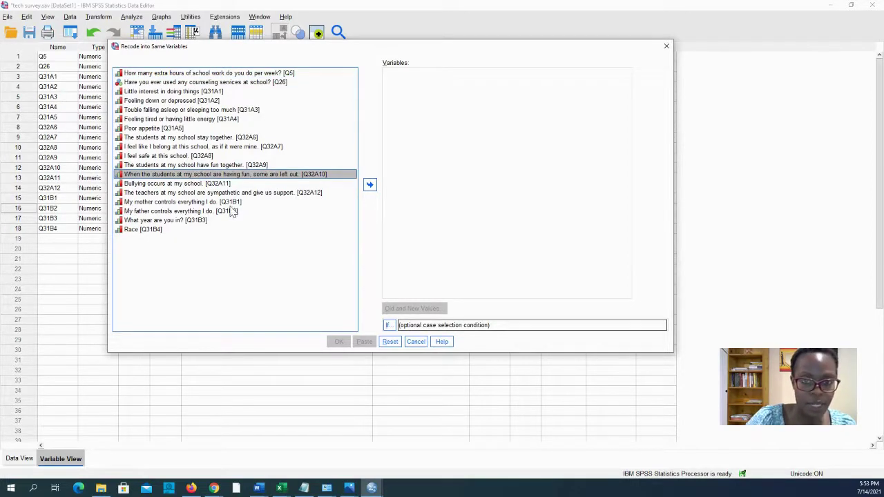
{"action": "left_click", "coordinate": [369, 185]}
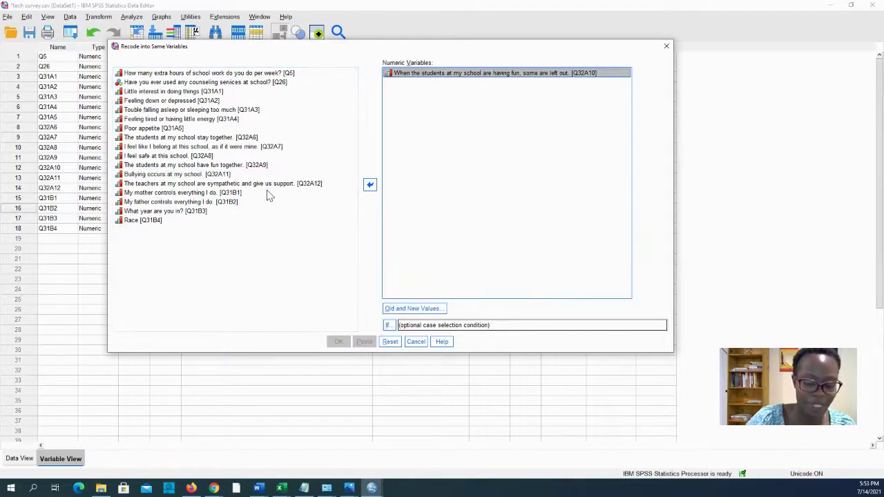
{"action": "left_click", "coordinate": [208, 175]}
{"action": "left_click", "coordinate": [370, 185]}
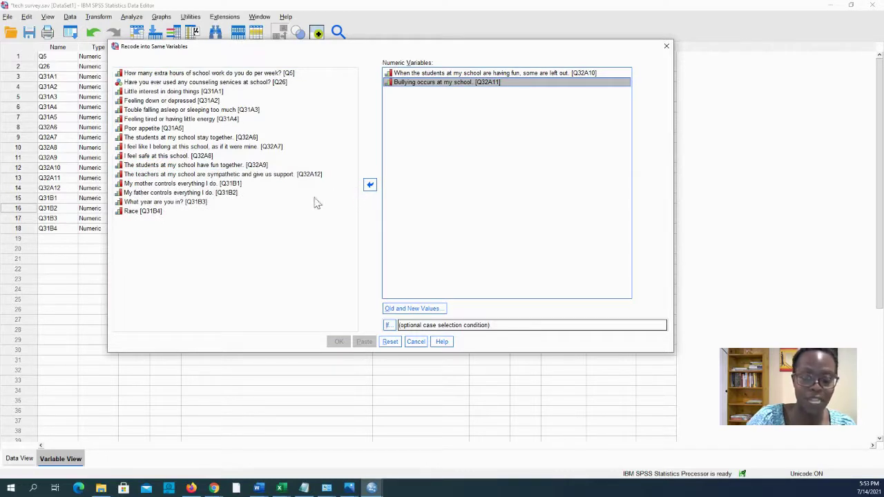
{"action": "left_click", "coordinate": [233, 184]}
{"action": "left_click", "coordinate": [370, 185]}
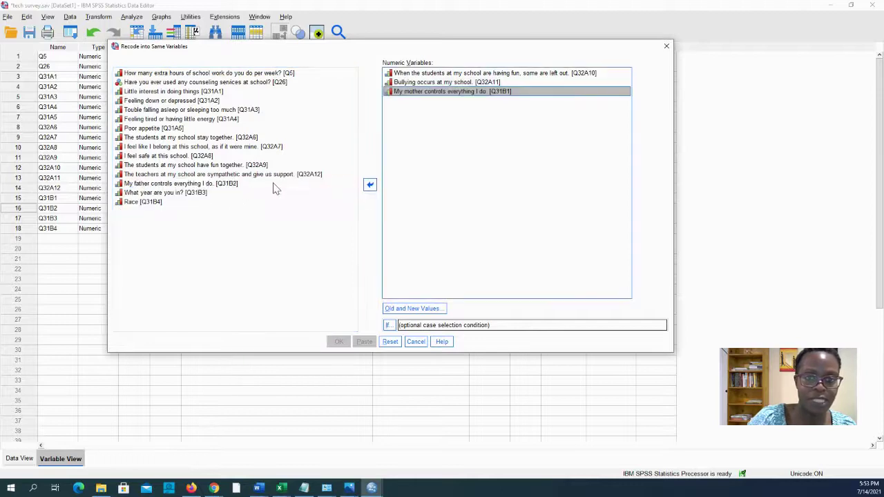
{"action": "left_click", "coordinate": [228, 184]}
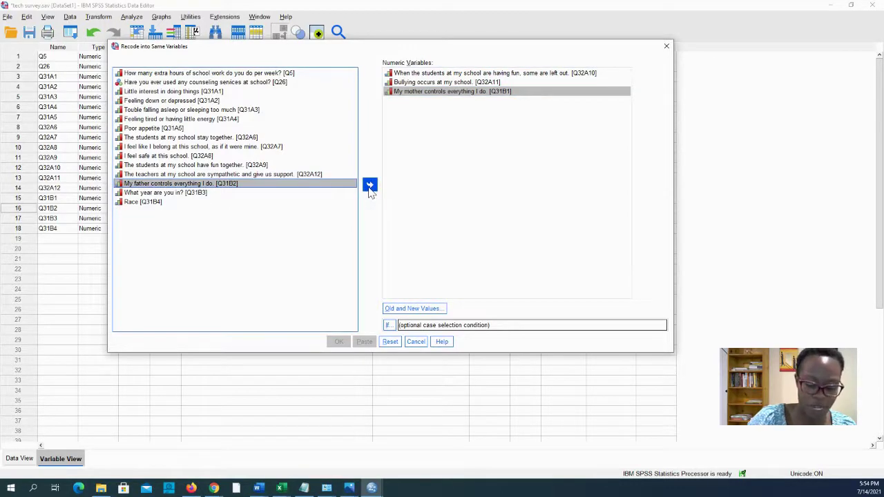
{"action": "left_click", "coordinate": [370, 186]}
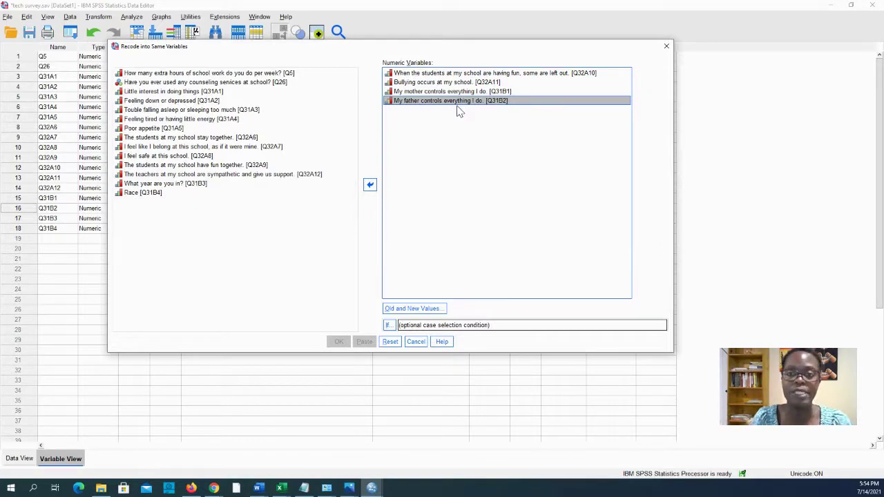
In Old and New Values, add the rules 5→1 and 4→2
{"action": "left_click", "coordinate": [413, 310]}
{"action": "left_click", "coordinate": [305, 141]}
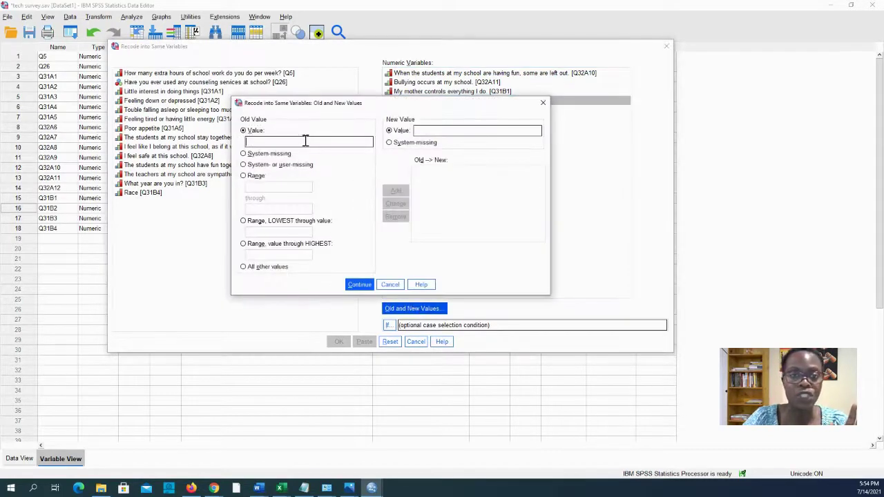
{"action": "type", "text": "5"}
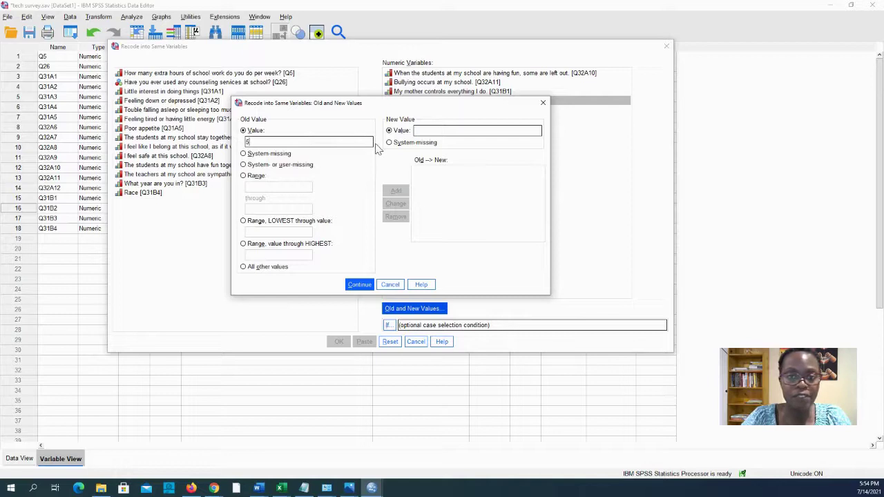
{"action": "left_click", "coordinate": [423, 131]}
{"action": "type", "text": "1"}
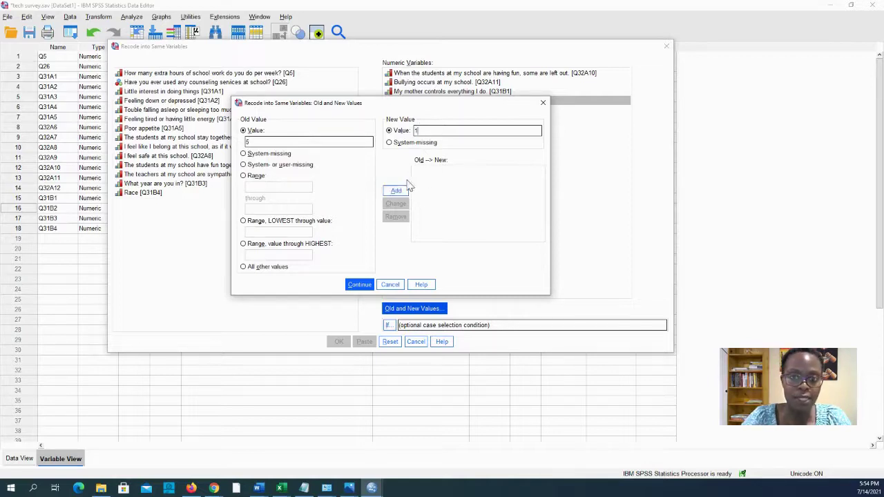
{"action": "left_click", "coordinate": [321, 143]}
{"action": "type", "text": "4"}
{"action": "left_click", "coordinate": [418, 130]}
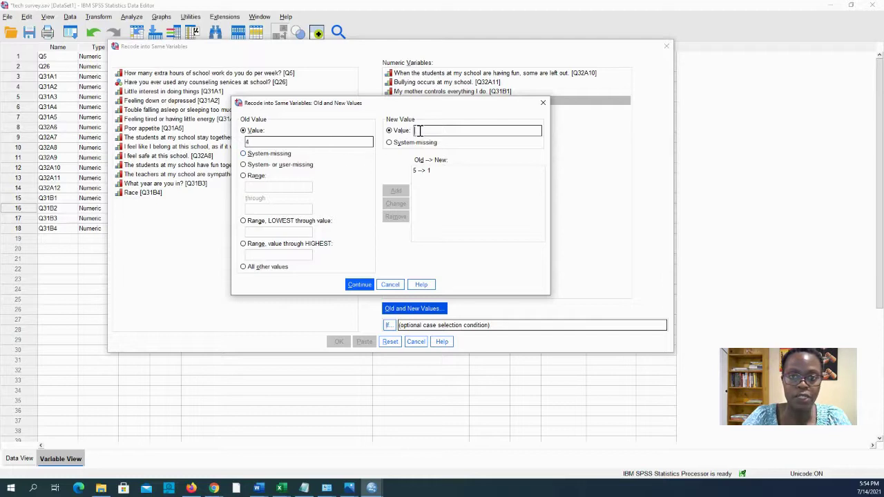
{"action": "type", "text": "2"}
{"action": "left_click", "coordinate": [396, 190]}
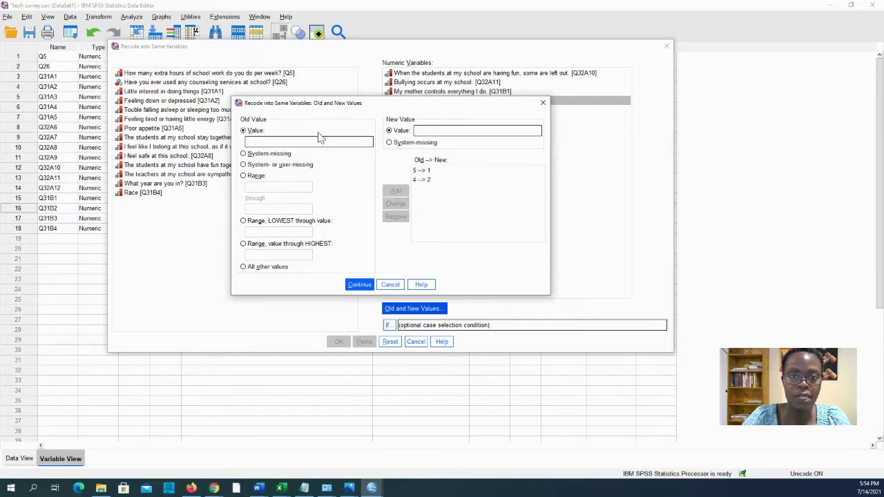
Add the rules 3→3, 2→4 and 1→5
{"action": "left_click", "coordinate": [314, 140]}
{"action": "type", "text": "3"}
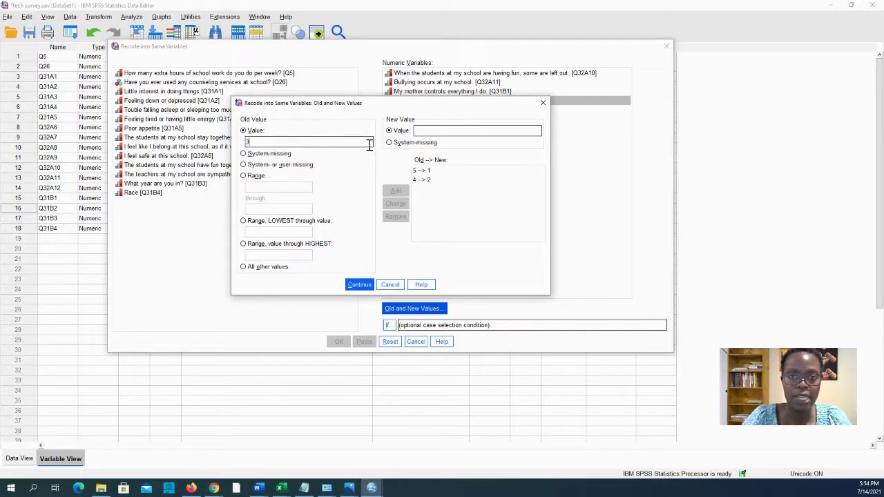
{"action": "left_click", "coordinate": [428, 132]}
{"action": "type", "text": "3"}
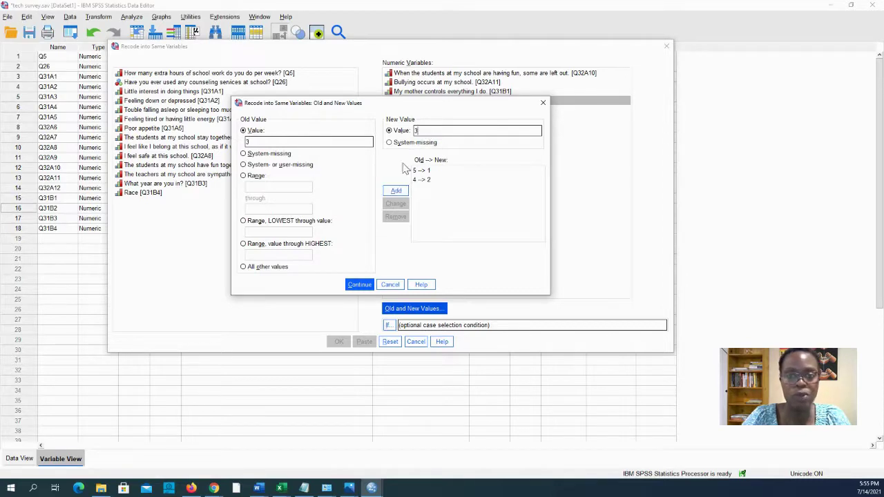
{"action": "left_click", "coordinate": [396, 190]}
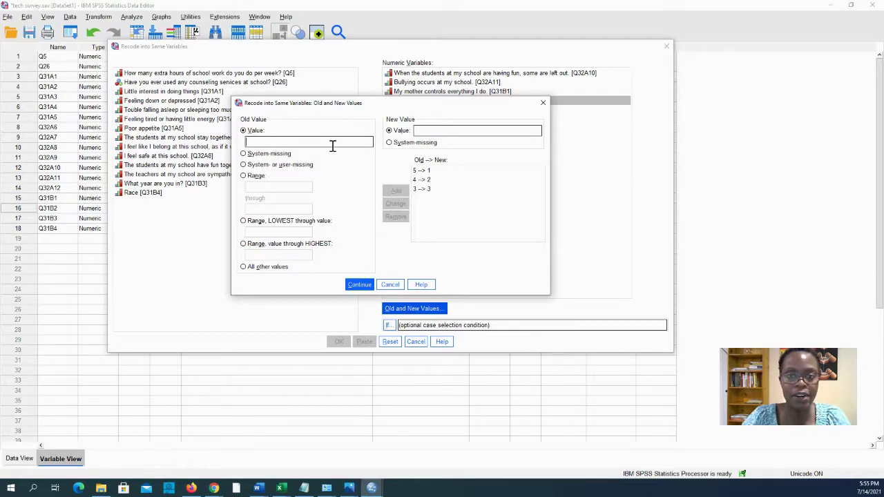
{"action": "type", "text": "2"}
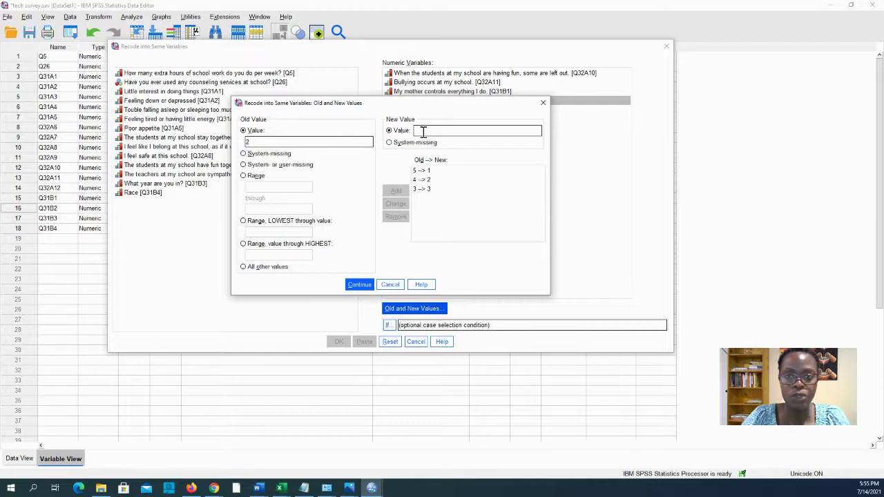
{"action": "type", "text": "4"}
{"action": "left_click", "coordinate": [396, 191]}
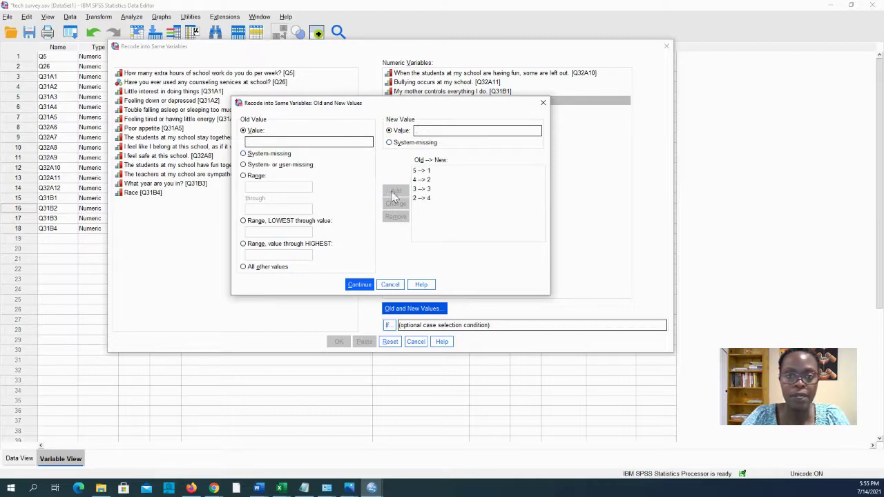
{"action": "left_click", "coordinate": [316, 137]}
{"action": "type", "text": "1"}
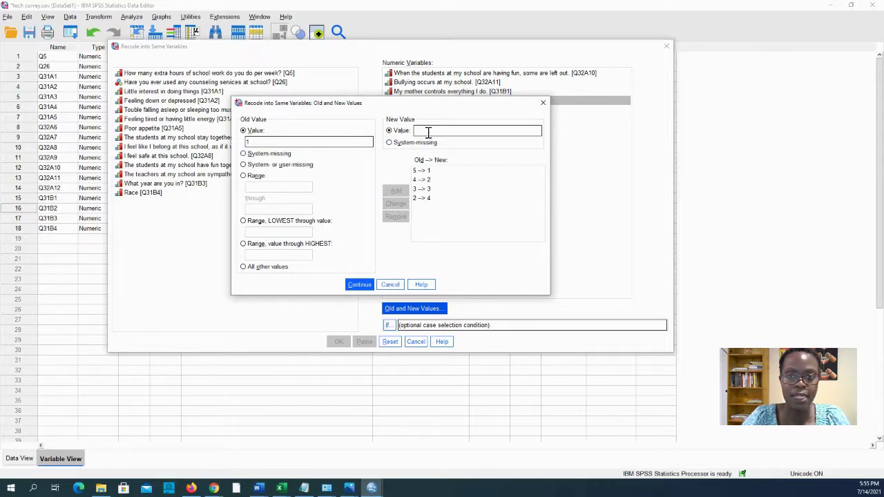
{"action": "type", "text": "5"}
{"action": "left_click", "coordinate": [396, 190]}
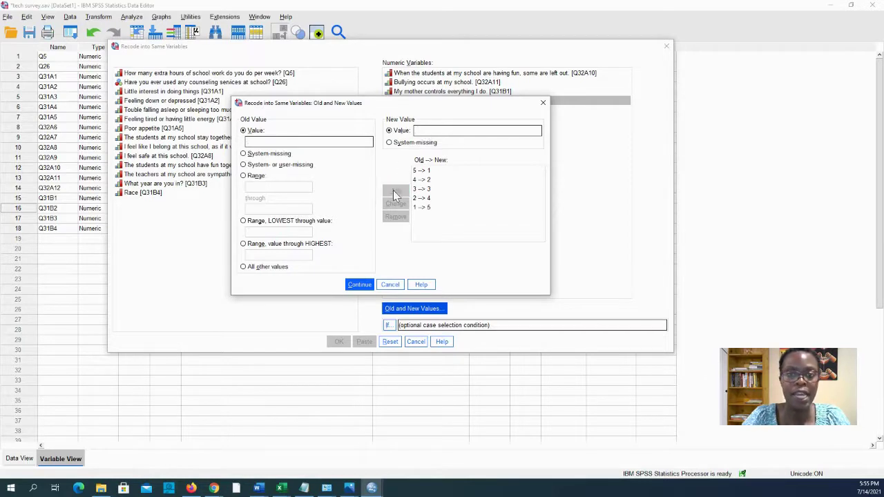
Add System-missing→System-missing and continue back to the recode dialog
{"action": "left_click", "coordinate": [246, 154]}
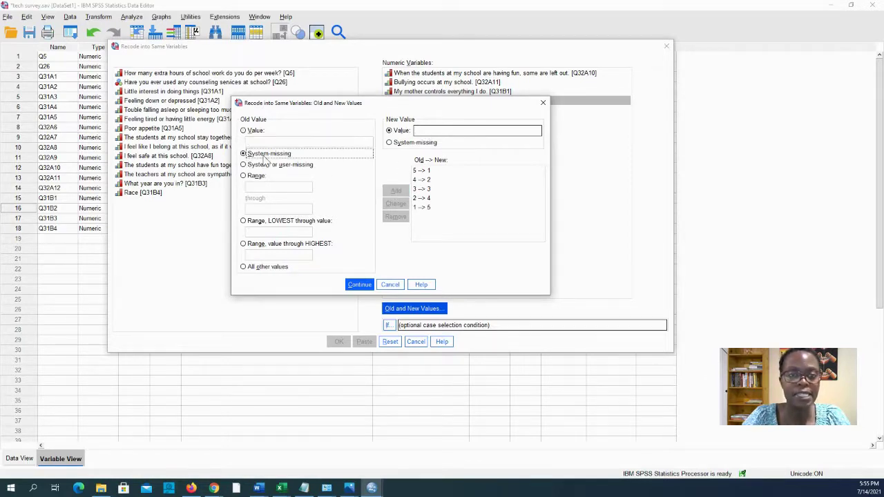
{"action": "left_click", "coordinate": [389, 142]}
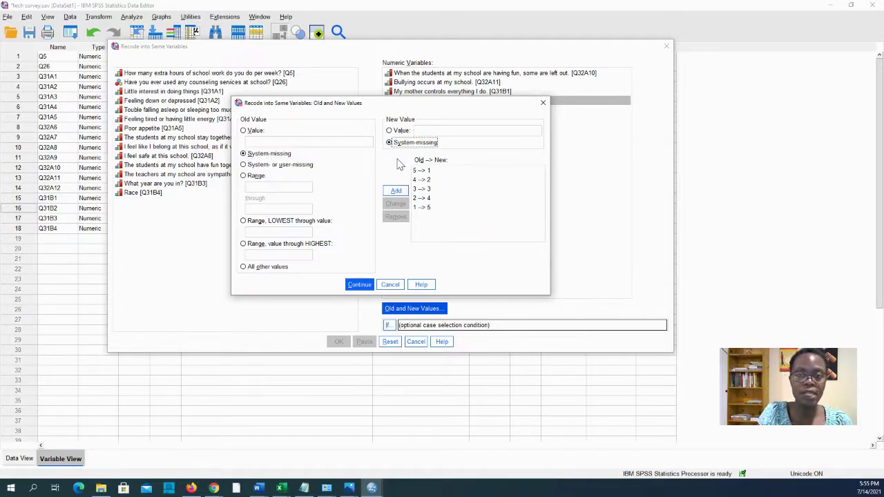
{"action": "left_click", "coordinate": [393, 196]}
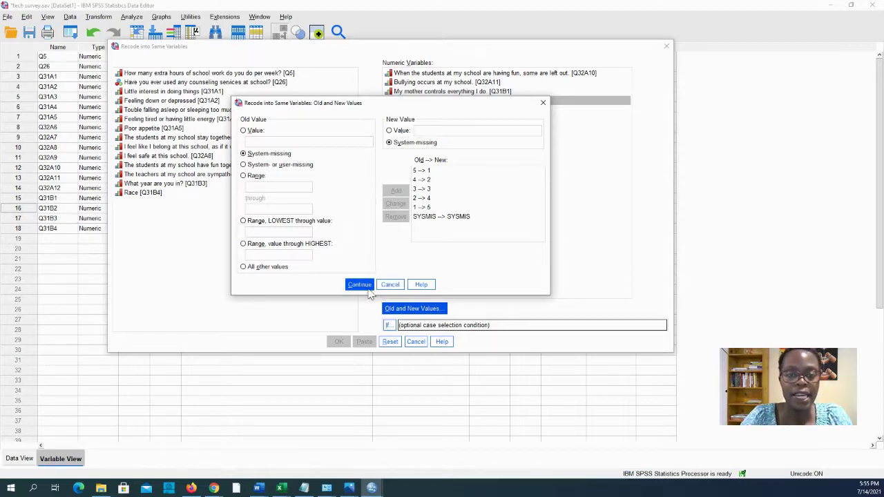
{"action": "left_click", "coordinate": [360, 285]}
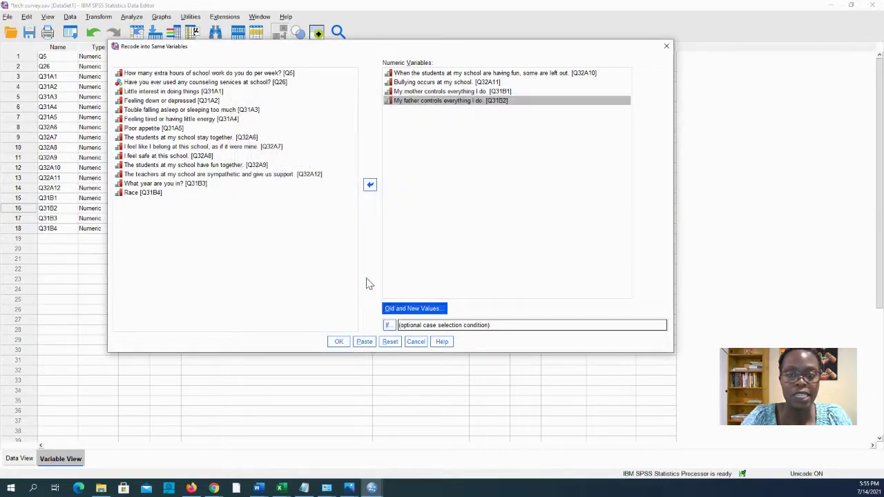
Paste the RECODE and EXECUTE syntax into a maximized Syntax Editor
{"action": "left_click", "coordinate": [364, 343]}
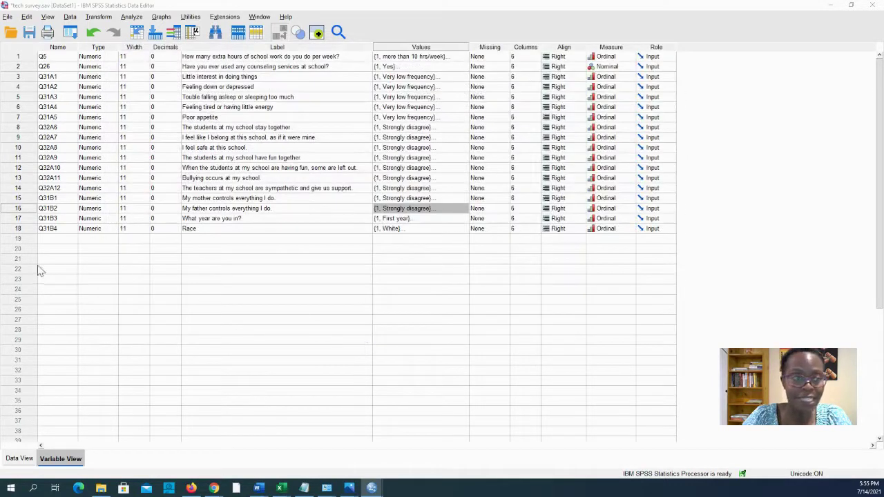
{"action": "left_click_drag", "start_coordinate": [73, 185], "coordinate": [470, 128]}
{"action": "left_click", "coordinate": [629, 125]}
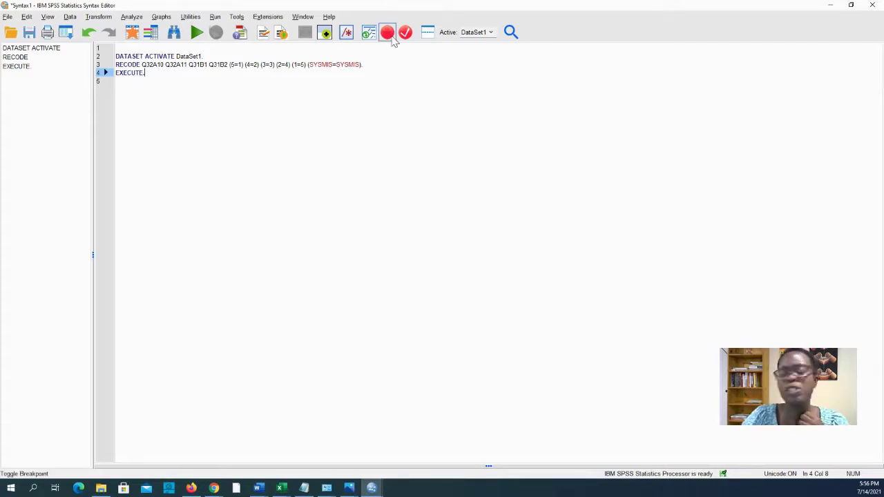
{"action": "left_click", "coordinate": [218, 87]}
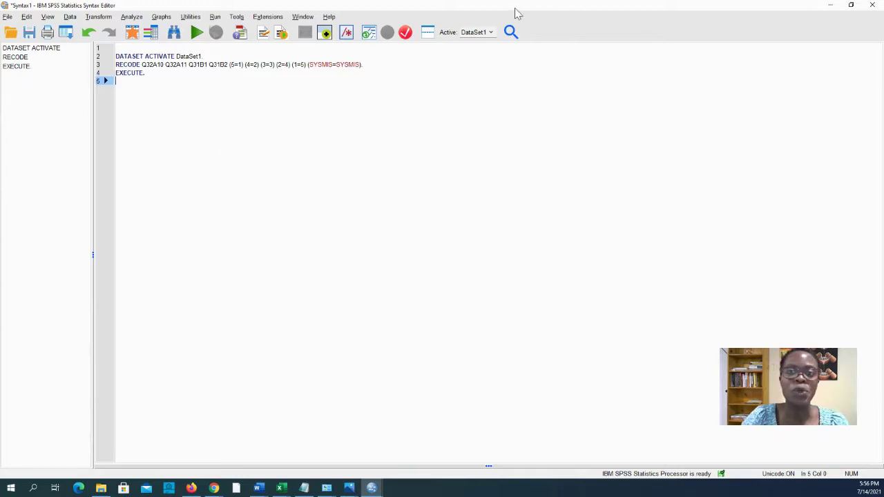
Run the selected RECODE and EXECUTE commands and view the log in the Output Viewer
{"action": "left_click_drag", "start_coordinate": [515, 7], "coordinate": [426, 62]}
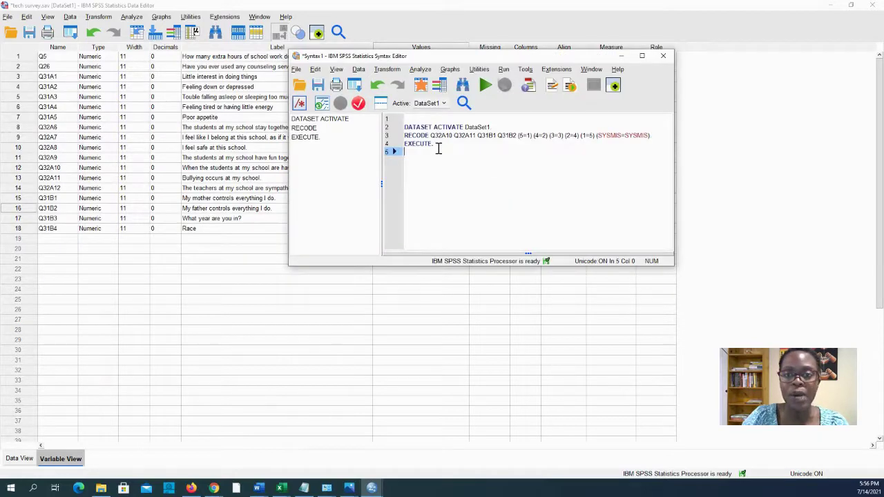
{"action": "left_click_drag", "start_coordinate": [436, 145], "coordinate": [405, 127]}
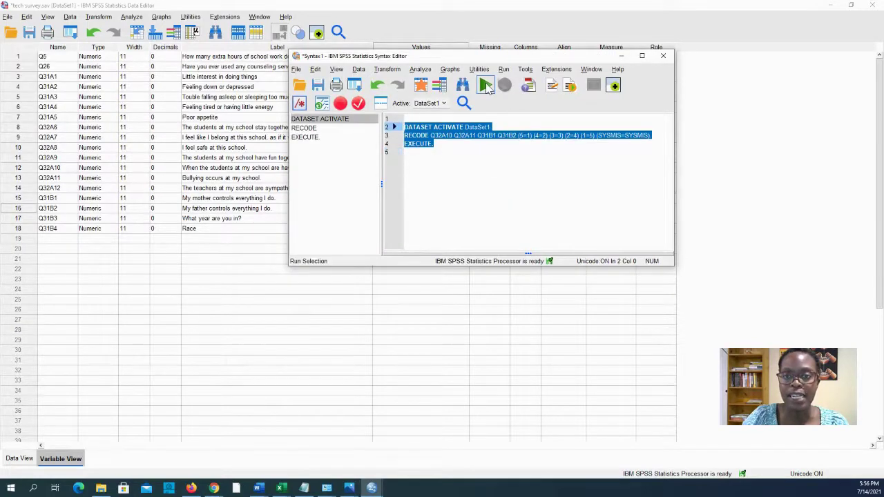
{"action": "left_click", "coordinate": [486, 85]}
{"action": "mouse_move", "coordinate": [373, 487]}
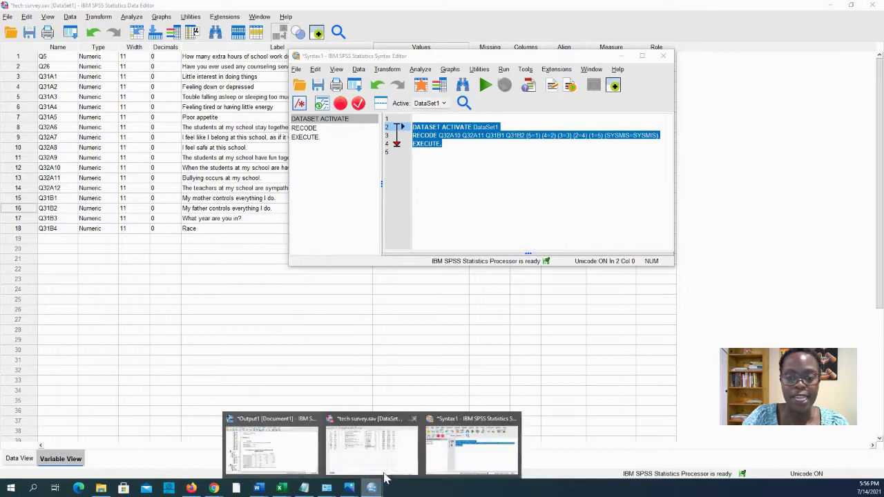
{"action": "left_click", "coordinate": [444, 452]}
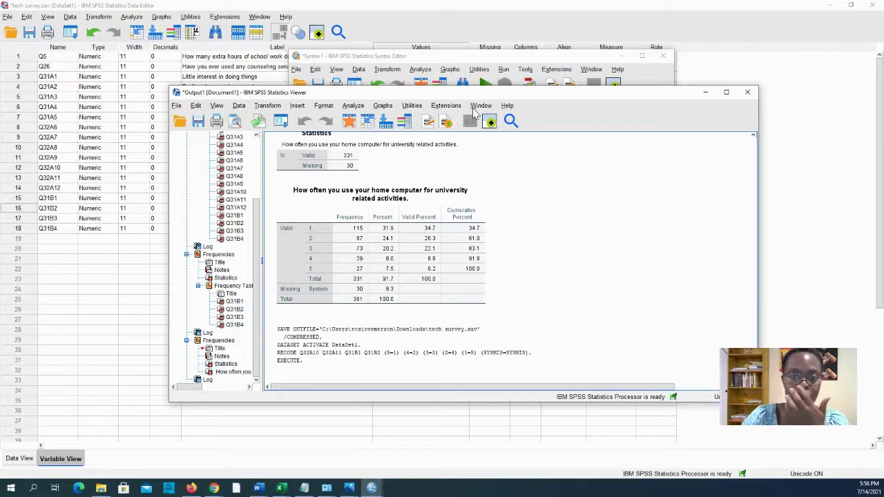
Hide the Output Viewer and minimize the Syntax Editor to reveal Variable View
{"action": "left_click", "coordinate": [489, 105]}
{"action": "left_click", "coordinate": [511, 149]}
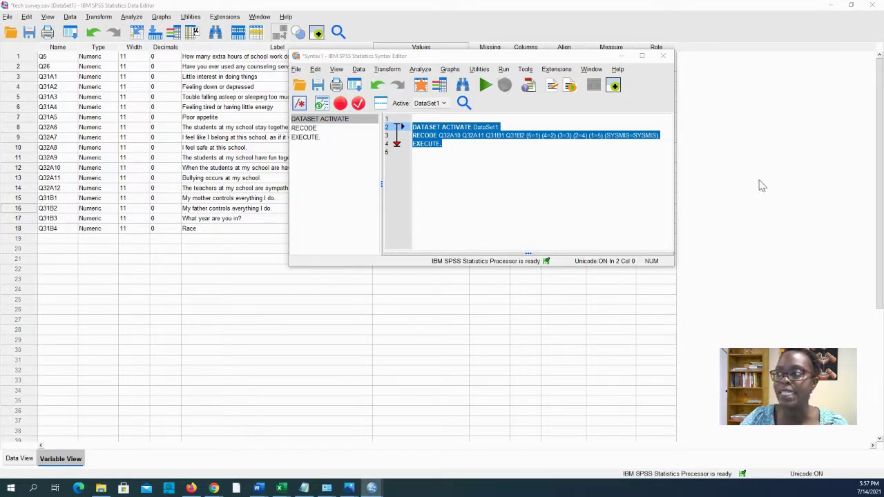
{"action": "left_click", "coordinate": [621, 56]}
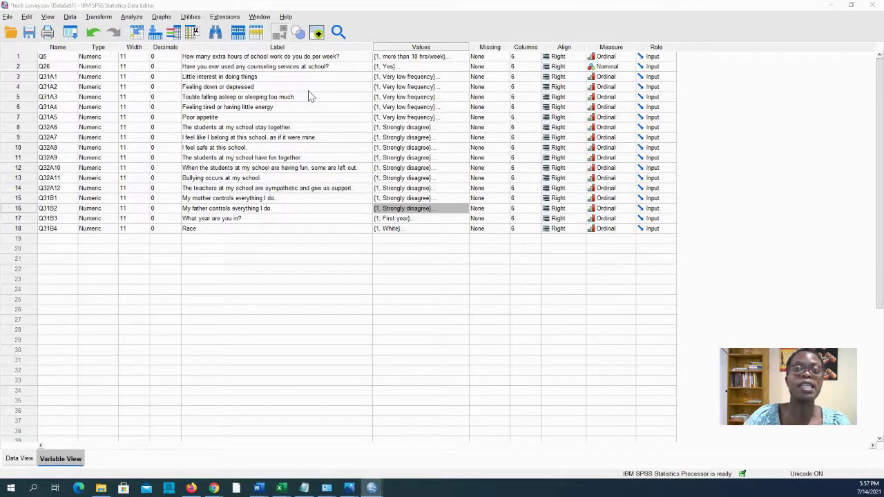
{"action": "double_click", "coordinate": [465, 77]}
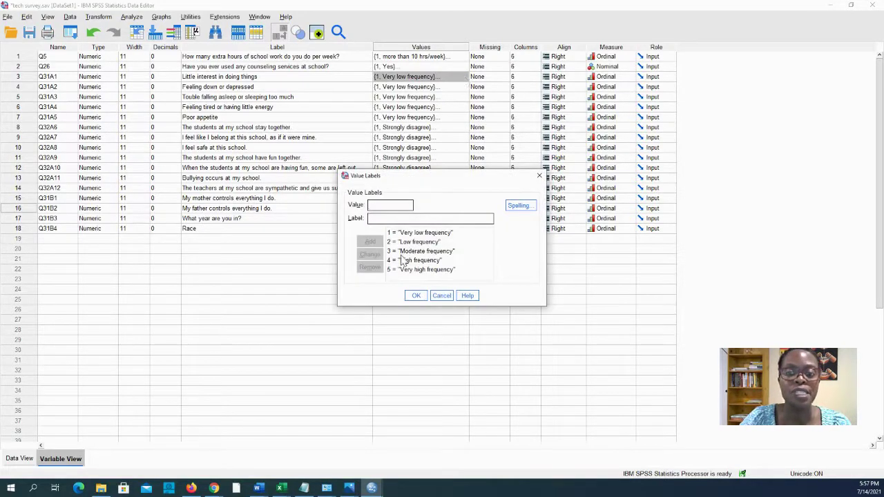
{"action": "left_click", "coordinate": [441, 297]}
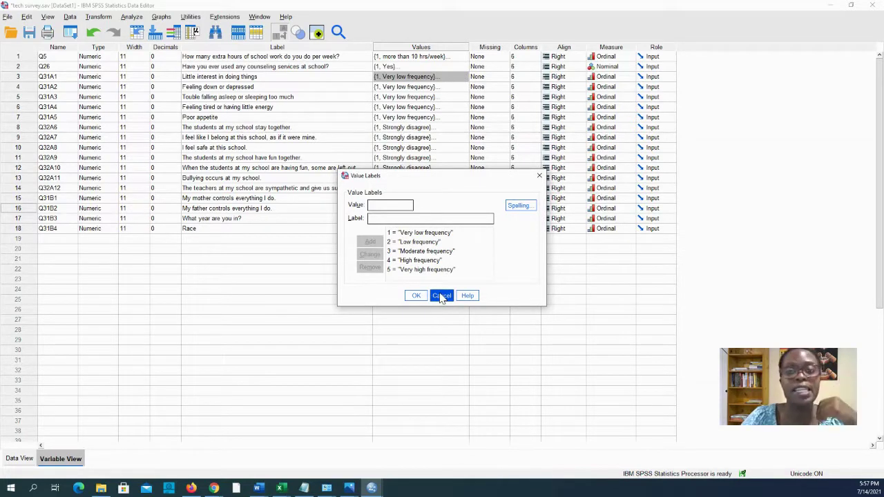
Close Q31A1's value labels and navigate Analyze > Scale toward Reliability Analysis
{"action": "left_click", "coordinate": [441, 297]}
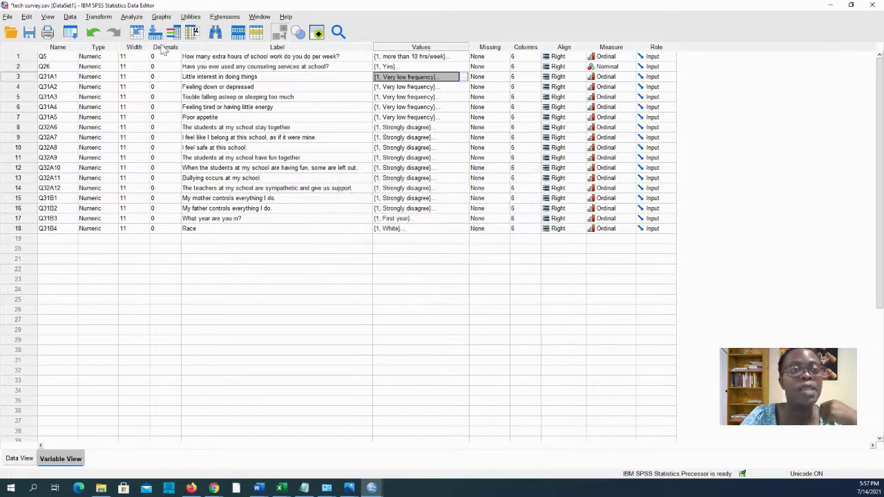
{"action": "left_click", "coordinate": [131, 18]}
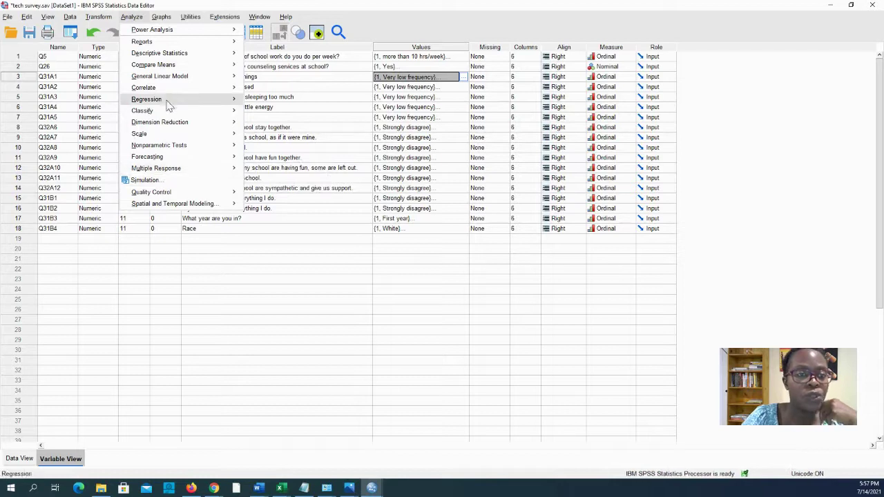
{"action": "mouse_move", "coordinate": [163, 112]}
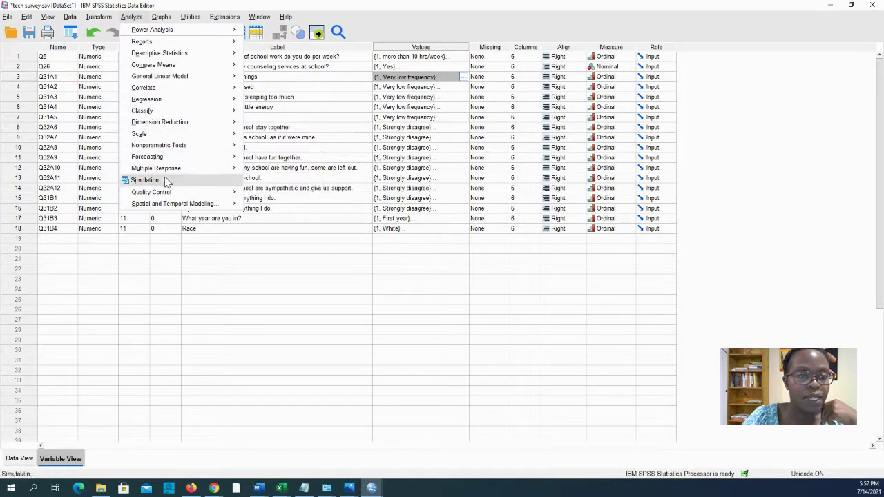
{"action": "mouse_move", "coordinate": [176, 127]}
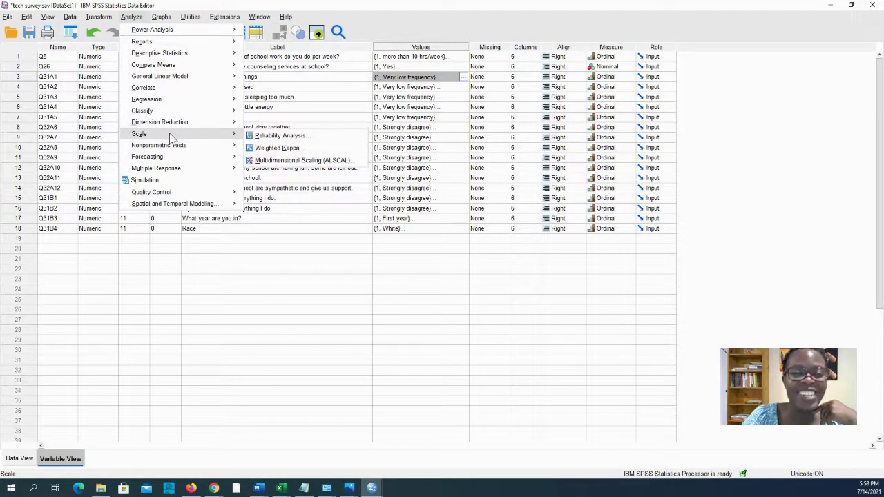
Open Reliability Analysis, add items Q31A1 through Q31B2, and open Statistics
{"action": "left_click", "coordinate": [275, 136]}
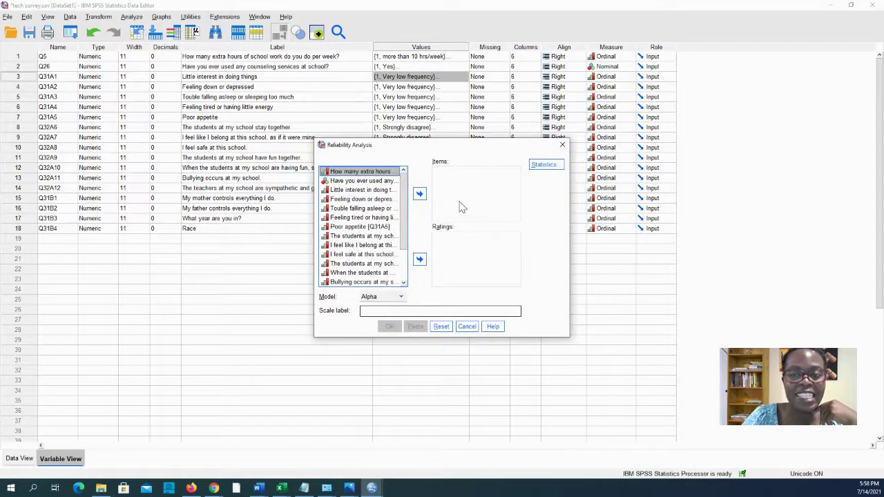
{"action": "left_click_drag", "start_coordinate": [315, 140], "coordinate": [144, 1]}
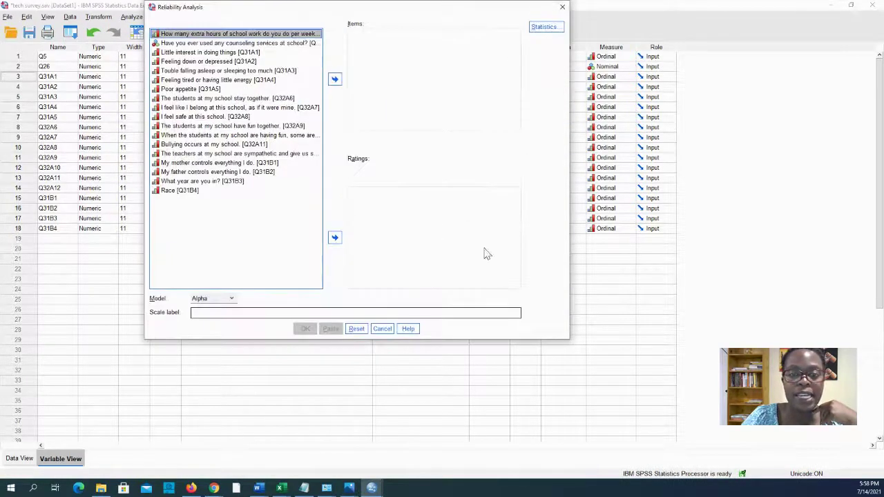
{"action": "left_click_drag", "start_coordinate": [568, 339], "coordinate": [626, 378]}
{"action": "left_click", "coordinate": [210, 55]}
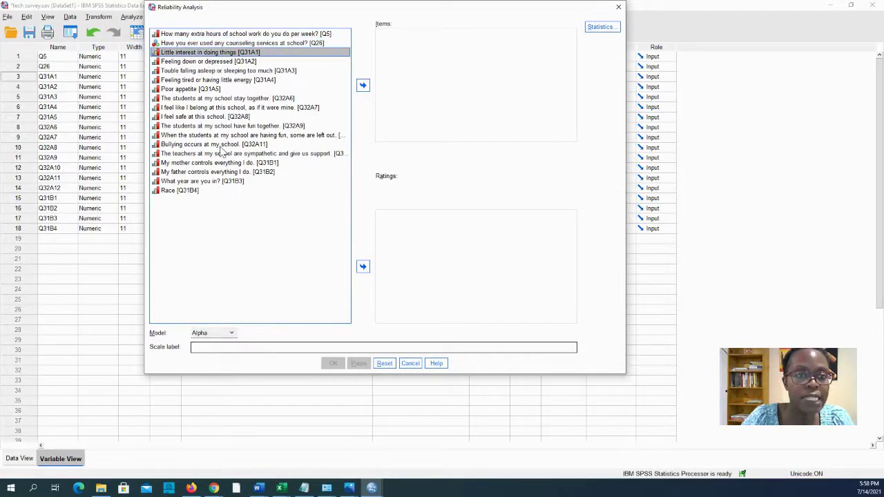
{"action": "left_click", "coordinate": [204, 190], "text": "shift"}
{"action": "left_click", "coordinate": [210, 173], "text": "shift"}
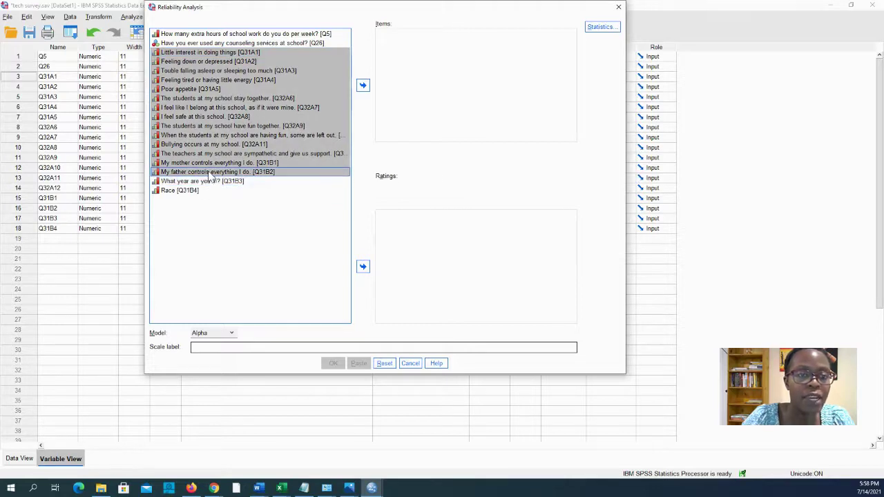
{"action": "left_click", "coordinate": [363, 85]}
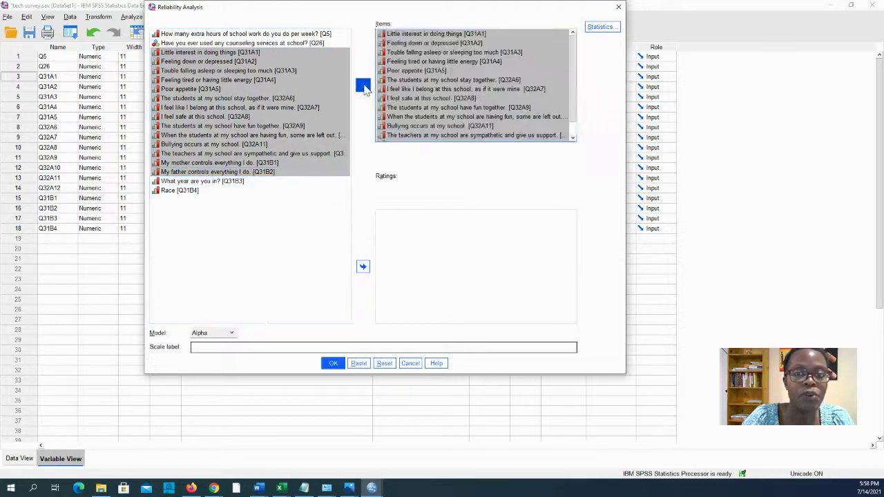
{"action": "left_click", "coordinate": [596, 33]}
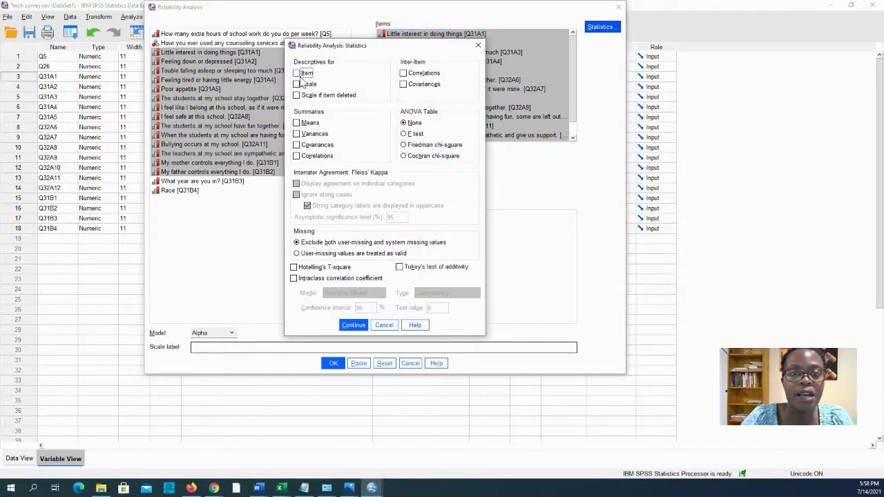
Add item, scale and if-item-deleted descriptives plus means, variances, covariances and correlations, then paste the syntax
{"action": "left_click", "coordinate": [297, 74]}
{"action": "left_click", "coordinate": [297, 84]}
{"action": "left_click", "coordinate": [297, 95]}
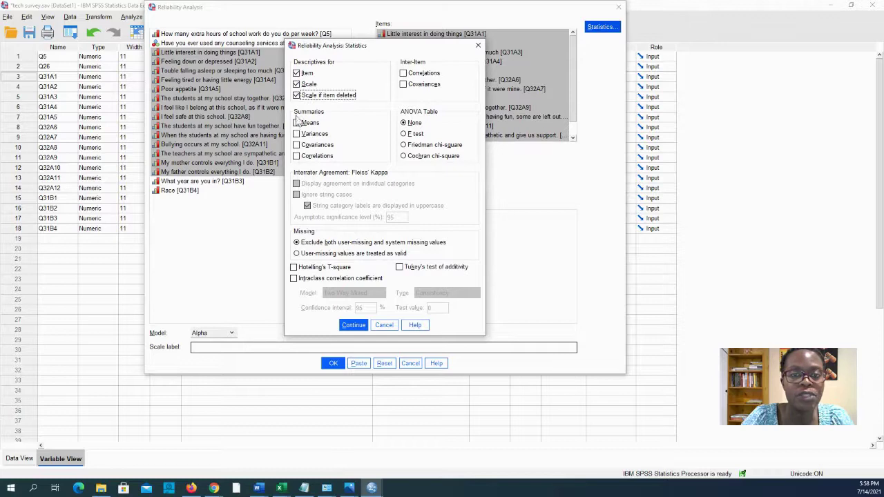
{"action": "left_click", "coordinate": [297, 123]}
{"action": "left_click", "coordinate": [297, 134]}
{"action": "left_click", "coordinate": [297, 145]}
{"action": "left_click", "coordinate": [297, 156]}
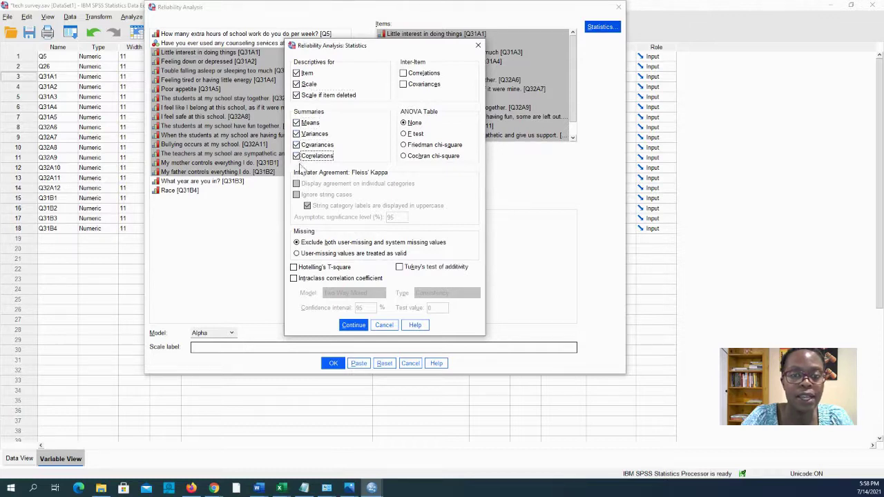
{"action": "left_click", "coordinate": [353, 326]}
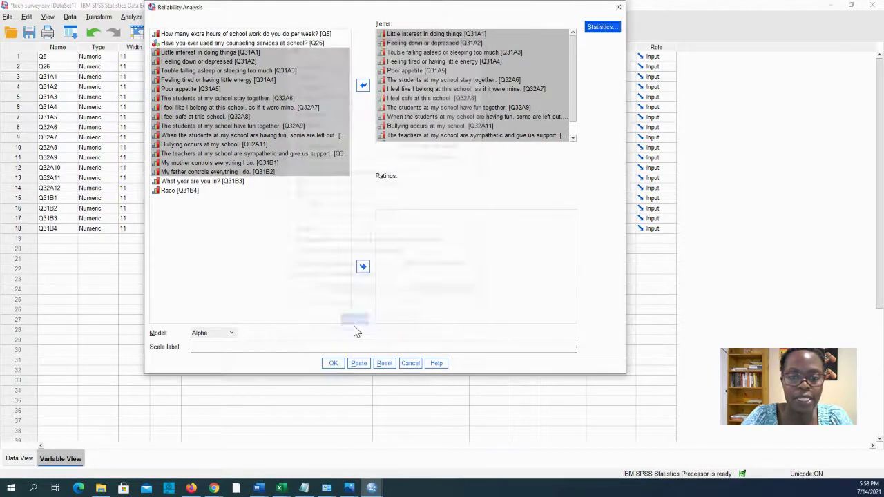
{"action": "left_click", "coordinate": [360, 364]}
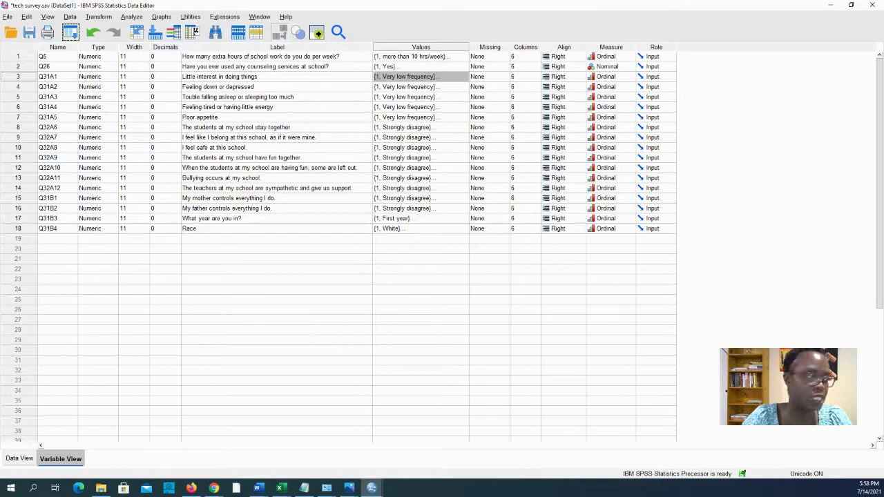
Select the RELIABILITY command on lines 6–11 in the Syntax Editor and run it with Ctrl+R
{"action": "left_click", "coordinate": [372, 488]}
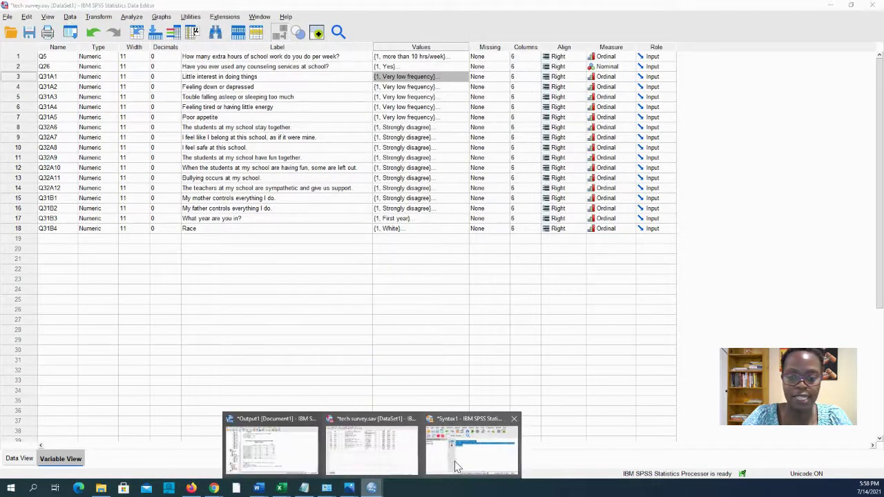
{"action": "left_click_drag", "start_coordinate": [558, 202], "coordinate": [384, 163]}
{"action": "key", "text": "ctrl+r"}
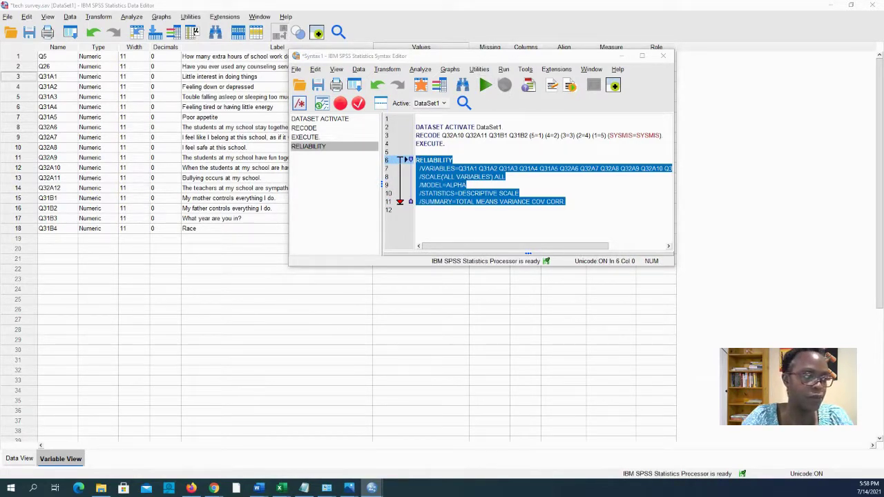
Maximize the Output Viewer and review the results: Cronbach's alpha .662 across 14 items, 105 valid cases
{"action": "left_click", "coordinate": [654, 73]}
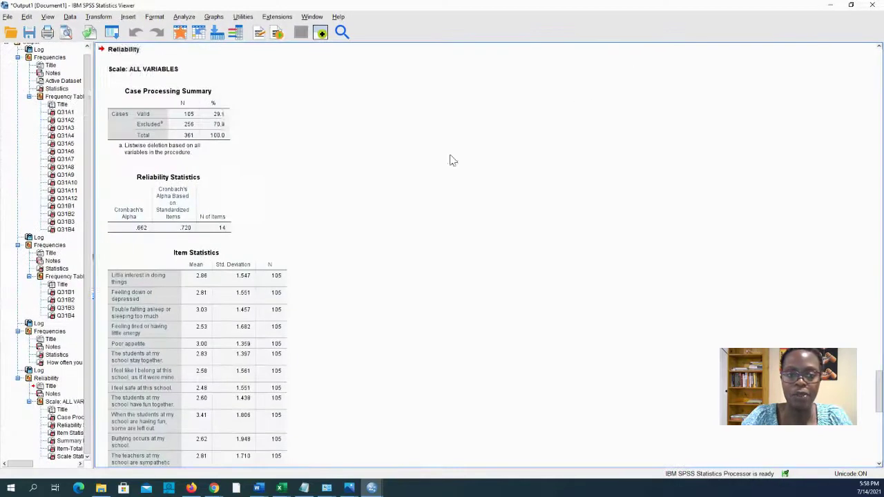
{"action": "scroll", "coordinate": [449, 160], "scroll_direction": "down", "scroll_amount": 6}
{"action": "scroll", "coordinate": [423, 212], "scroll_direction": "up", "scroll_amount": 7}
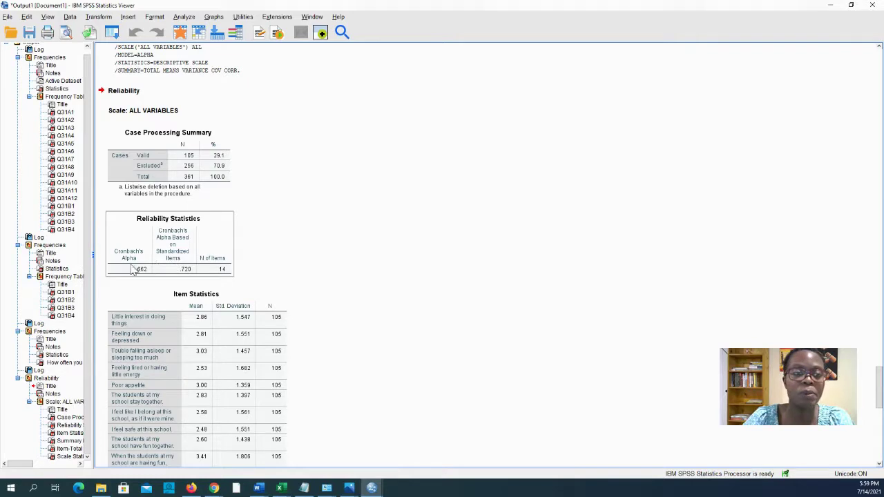
{"action": "scroll", "coordinate": [178, 266], "scroll_direction": "down", "scroll_amount": 1}
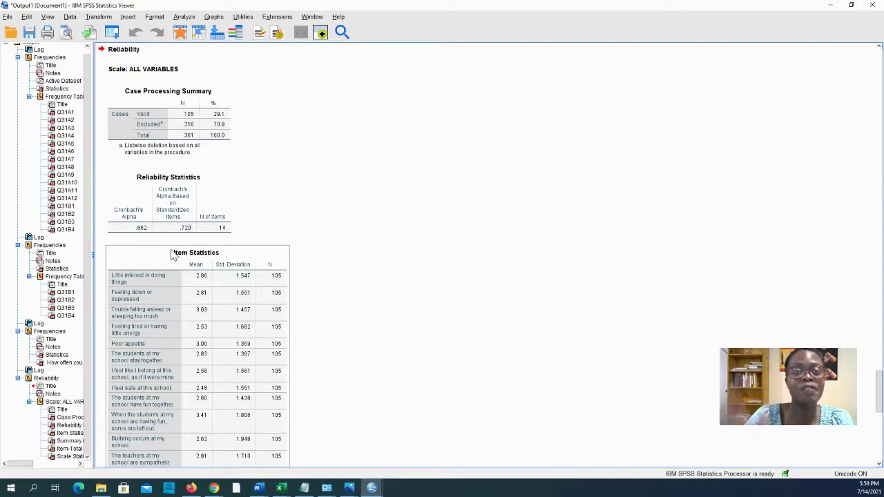
{"action": "scroll", "coordinate": [172, 255], "scroll_direction": "down", "scroll_amount": 3}
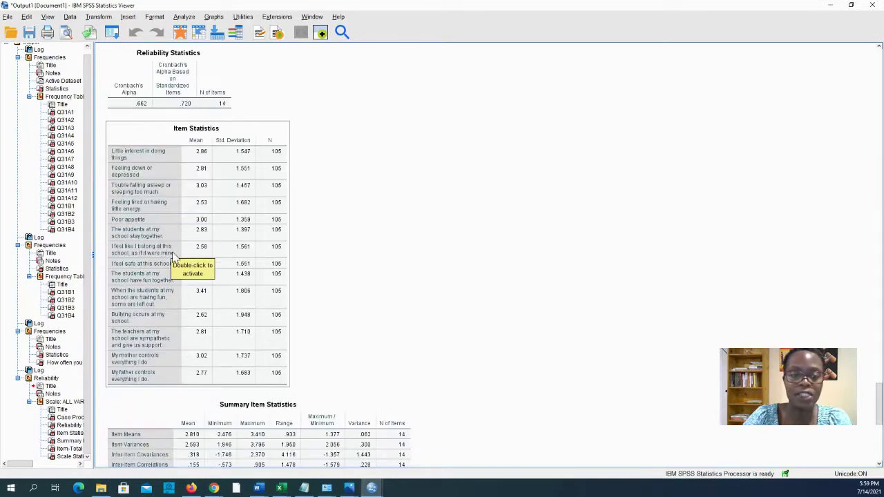
{"action": "scroll", "coordinate": [172, 256], "scroll_direction": "up", "scroll_amount": 1}
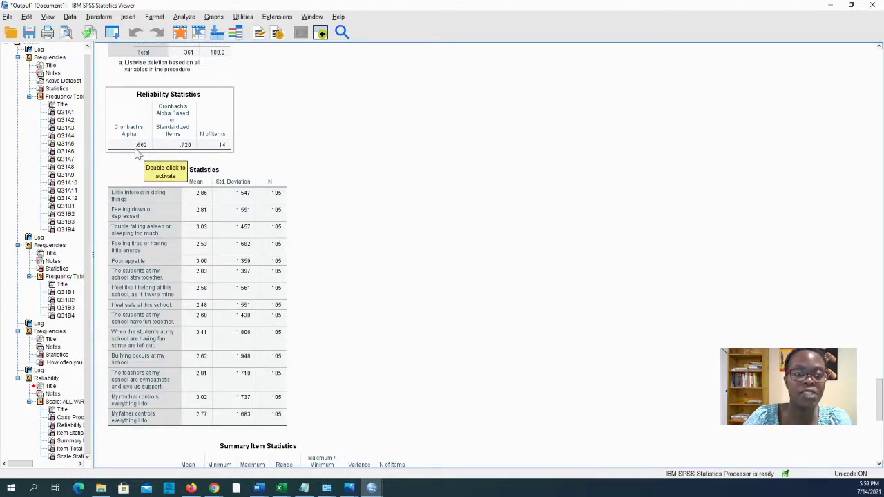
{"action": "scroll", "coordinate": [315, 302], "scroll_direction": "down", "scroll_amount": 4}
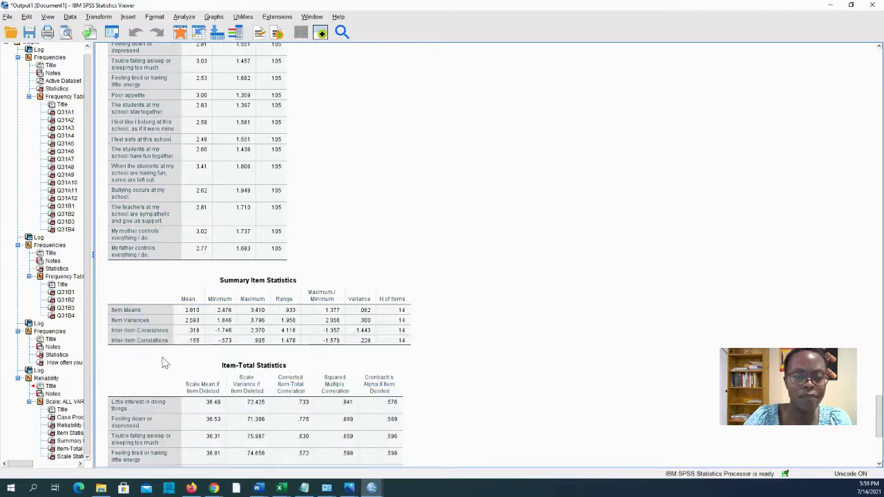
{"action": "scroll", "coordinate": [293, 343], "scroll_direction": "down", "scroll_amount": 6}
{"action": "scroll", "coordinate": [293, 346], "scroll_direction": "up", "scroll_amount": 9}
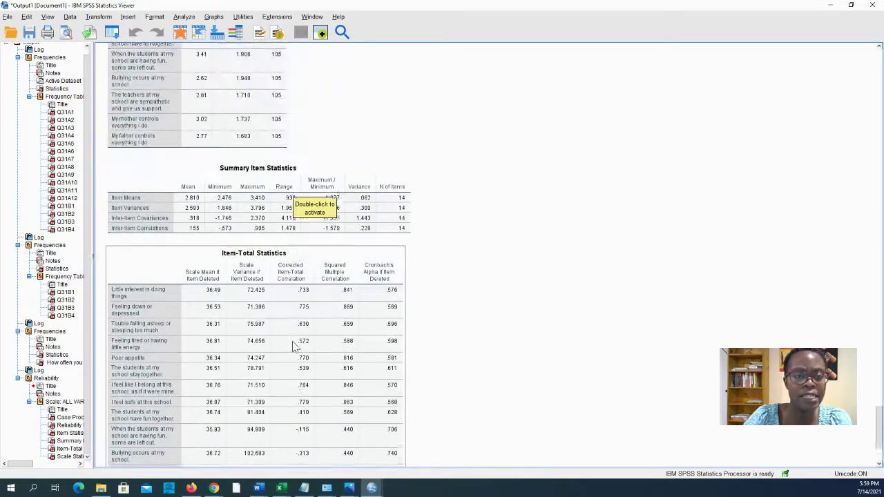
{"action": "left_click", "coordinate": [201, 315]}
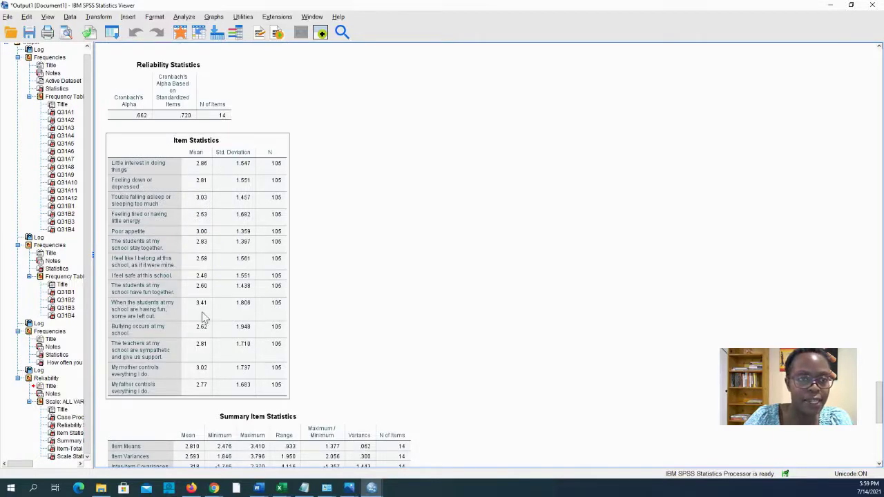
{"action": "scroll", "coordinate": [211, 310], "scroll_direction": "down", "scroll_amount": 1}
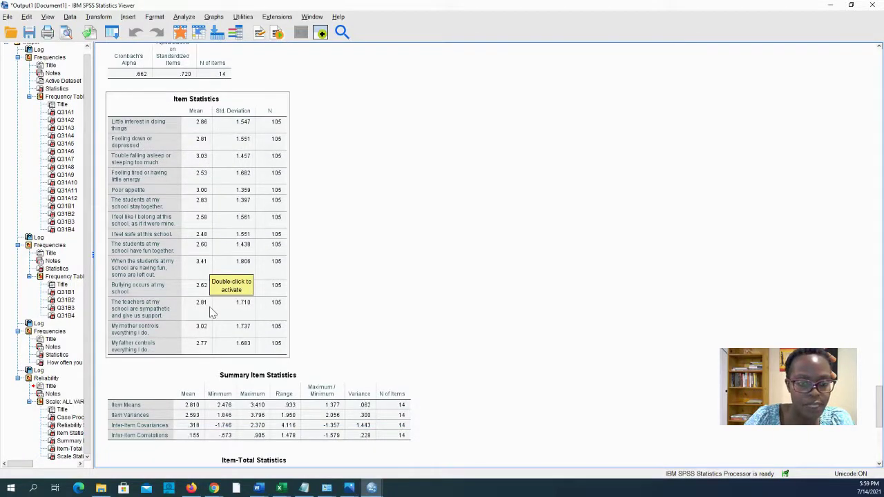
{"action": "scroll", "coordinate": [212, 312], "scroll_direction": "down", "scroll_amount": 2}
{"action": "left_click", "coordinate": [211, 312]}
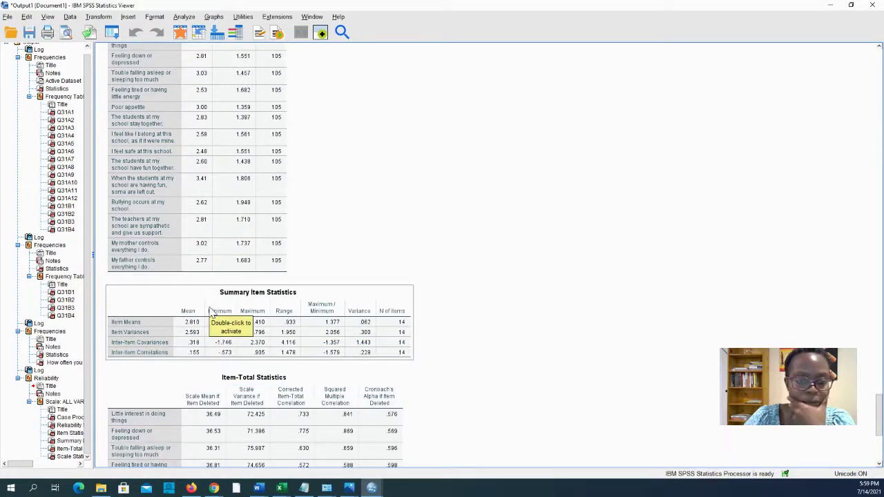
{"action": "scroll", "coordinate": [212, 312], "scroll_direction": "down", "scroll_amount": 1}
{"action": "left_click", "coordinate": [207, 363]}
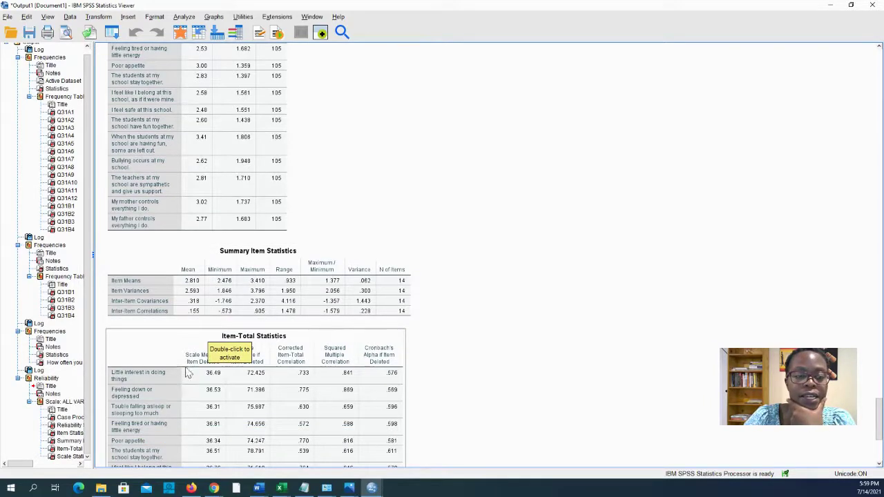
{"action": "scroll", "coordinate": [187, 369], "scroll_direction": "down", "scroll_amount": 1}
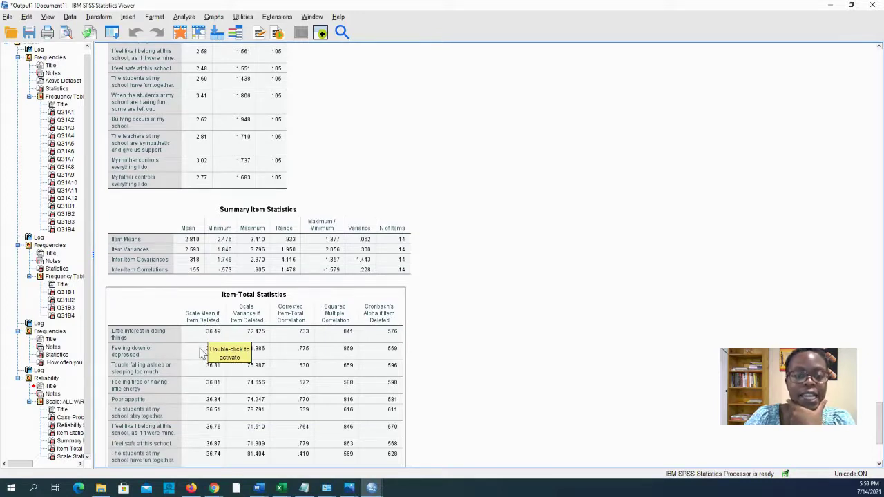
{"action": "scroll", "coordinate": [201, 353], "scroll_direction": "down", "scroll_amount": 1}
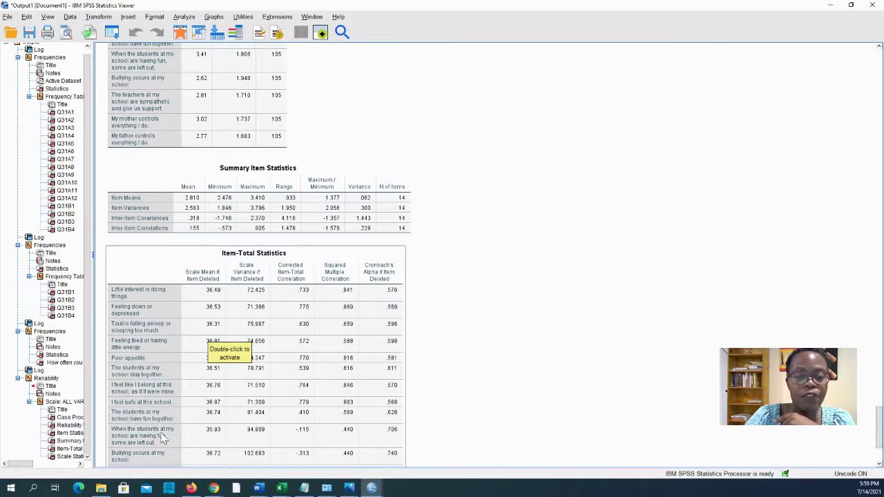
{"action": "scroll", "coordinate": [166, 437], "scroll_direction": "down", "scroll_amount": 1}
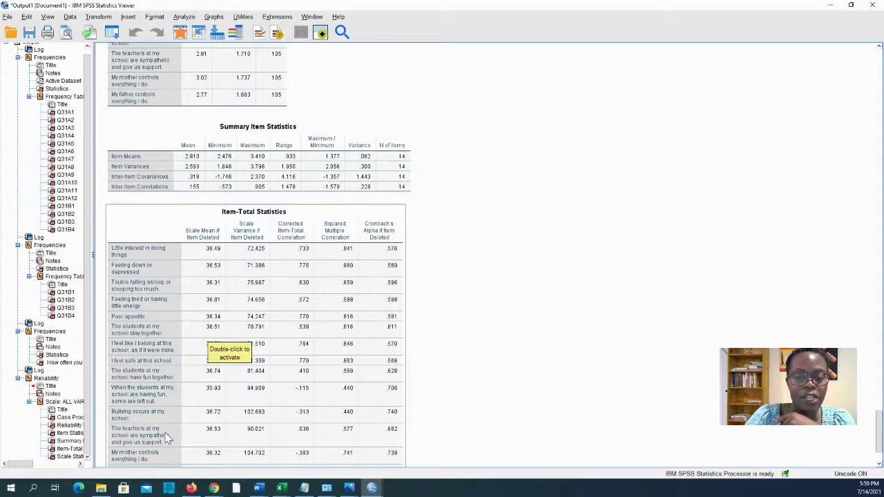
{"action": "scroll", "coordinate": [175, 433], "scroll_direction": "down", "scroll_amount": 1}
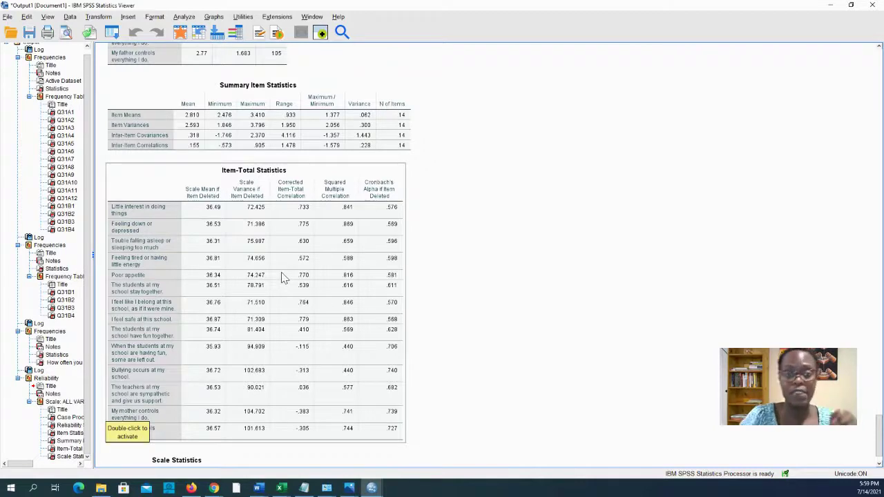
{"action": "scroll", "coordinate": [297, 275], "scroll_direction": "down", "scroll_amount": 1}
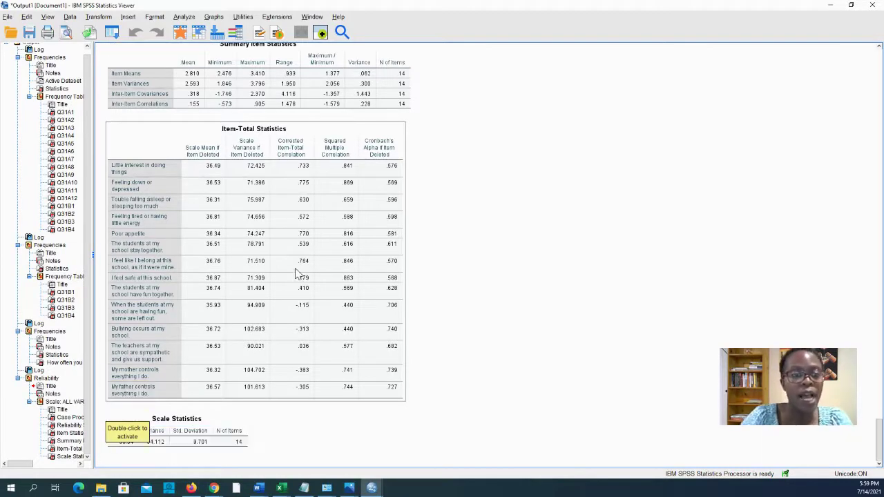